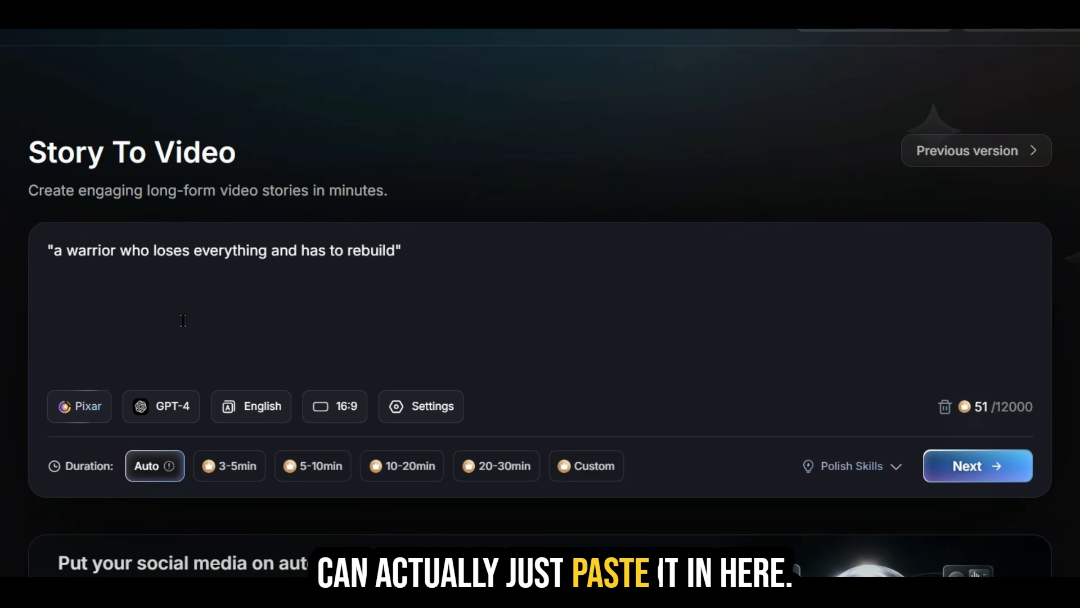
Browse the visual style gallery and set the story's style to the GPT-Image2 Cinematic Still
scroll(383, 304, "down", 1)
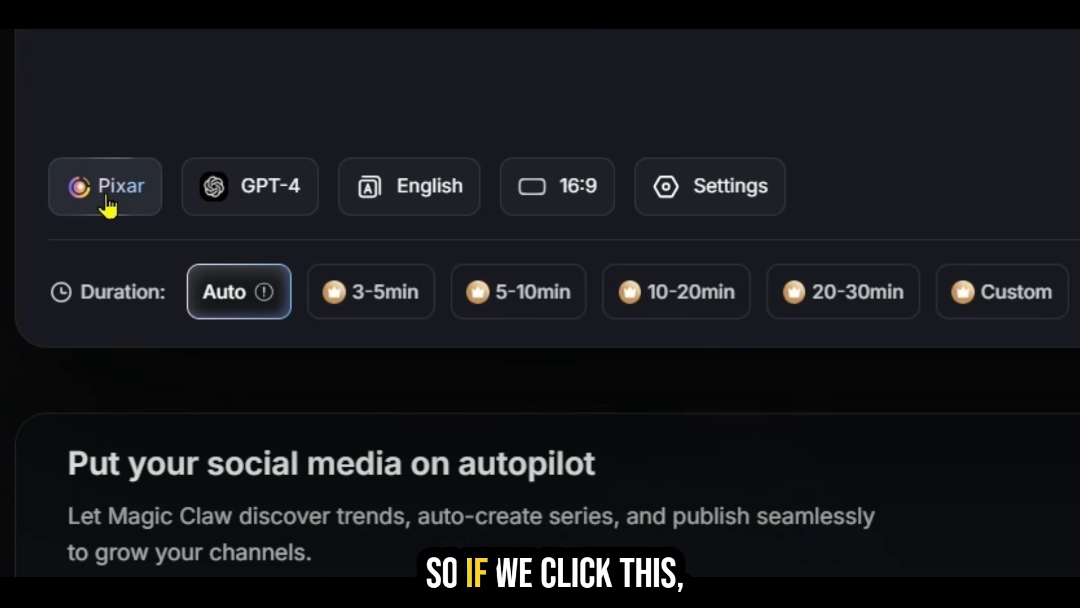
left_click(107, 198)
scroll(604, 290, "down", 12)
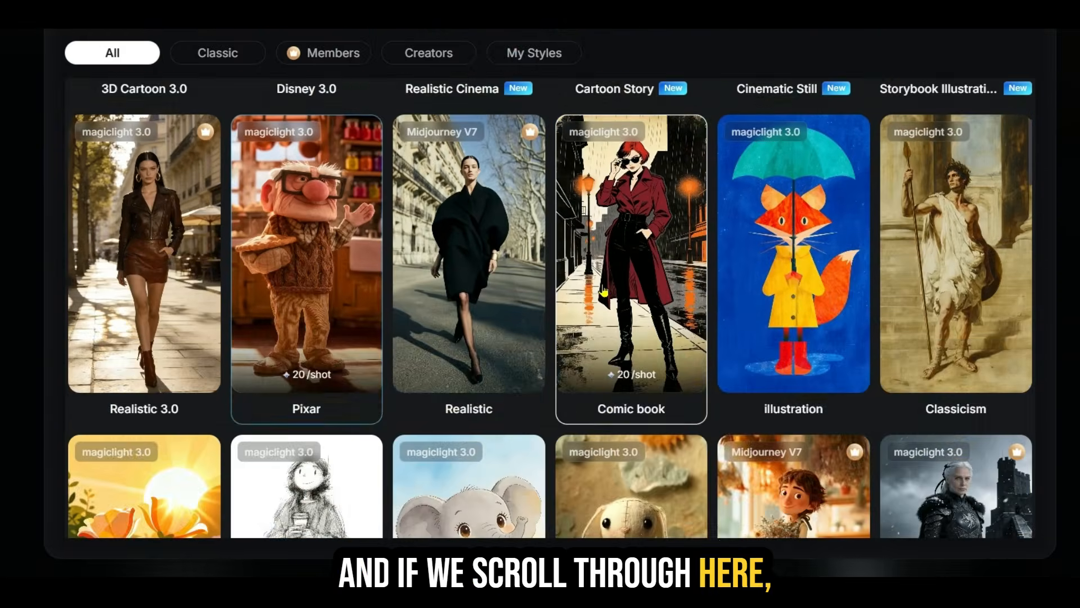
scroll(603, 290, "down", 8)
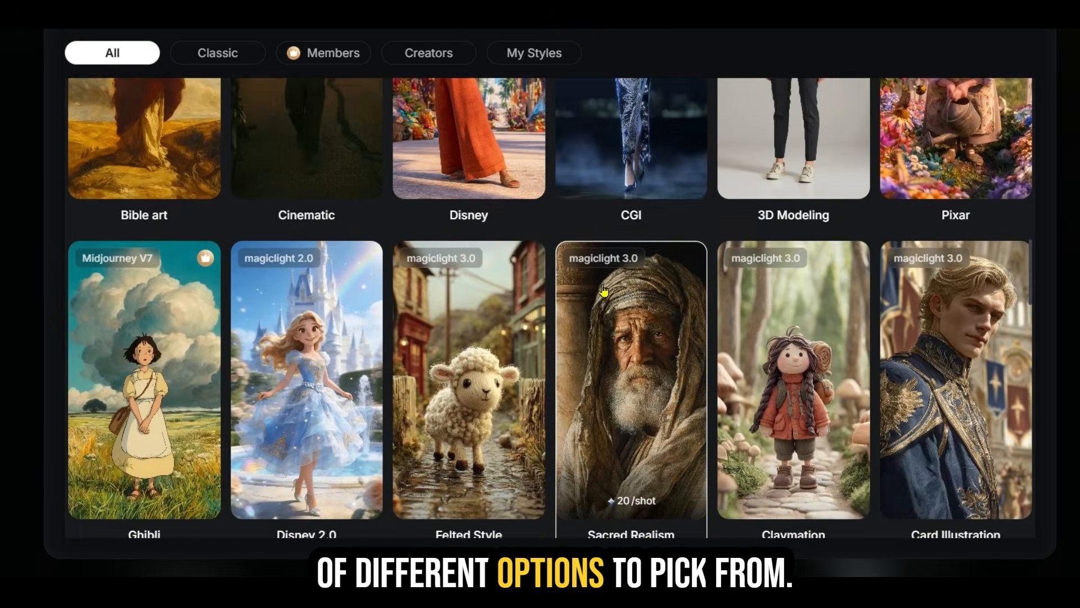
scroll(604, 290, "up", 10)
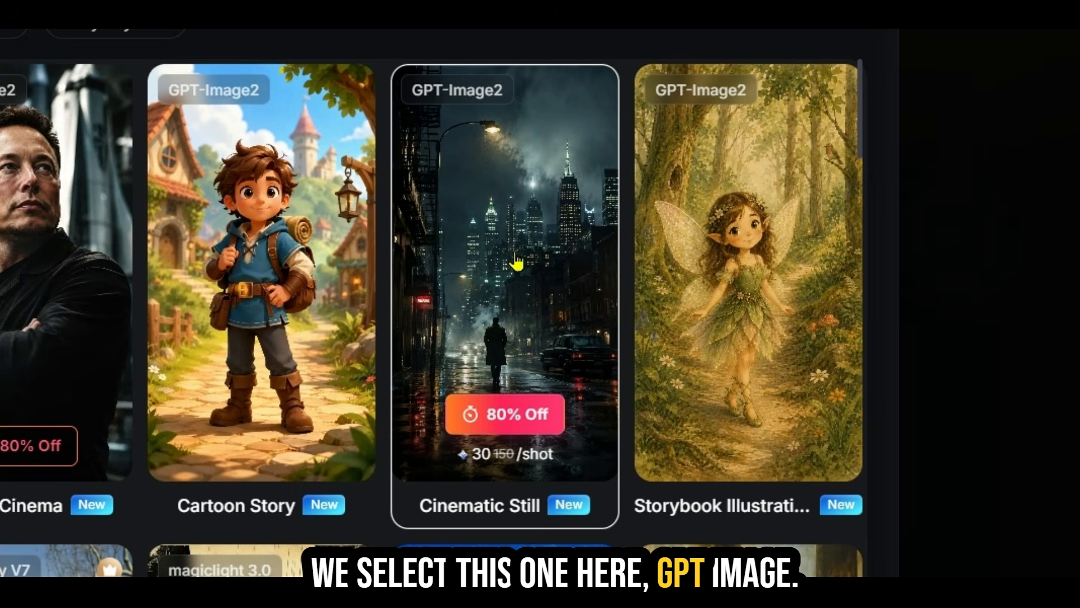
left_click(488, 219)
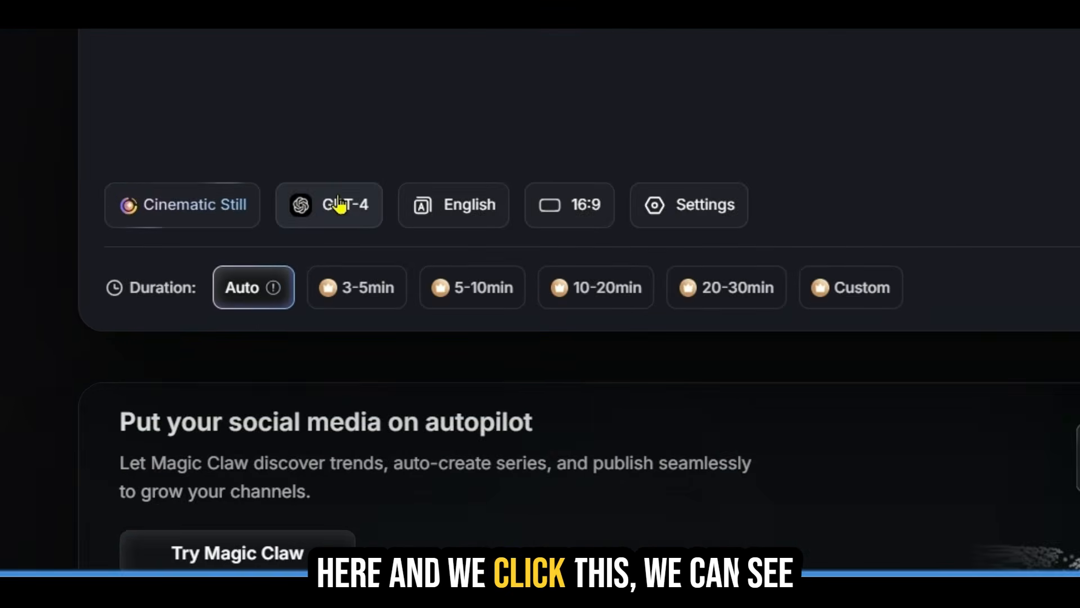
Examine the available story models and their descriptions, from GPT-4 through GPT-5
left_click(248, 335)
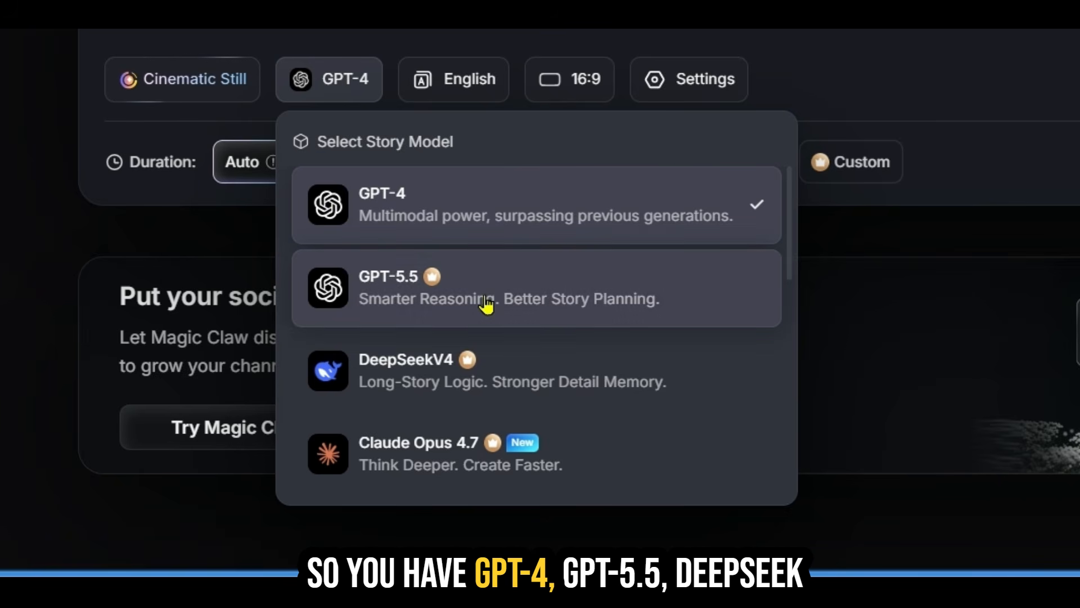
scroll(486, 304, "down", 3)
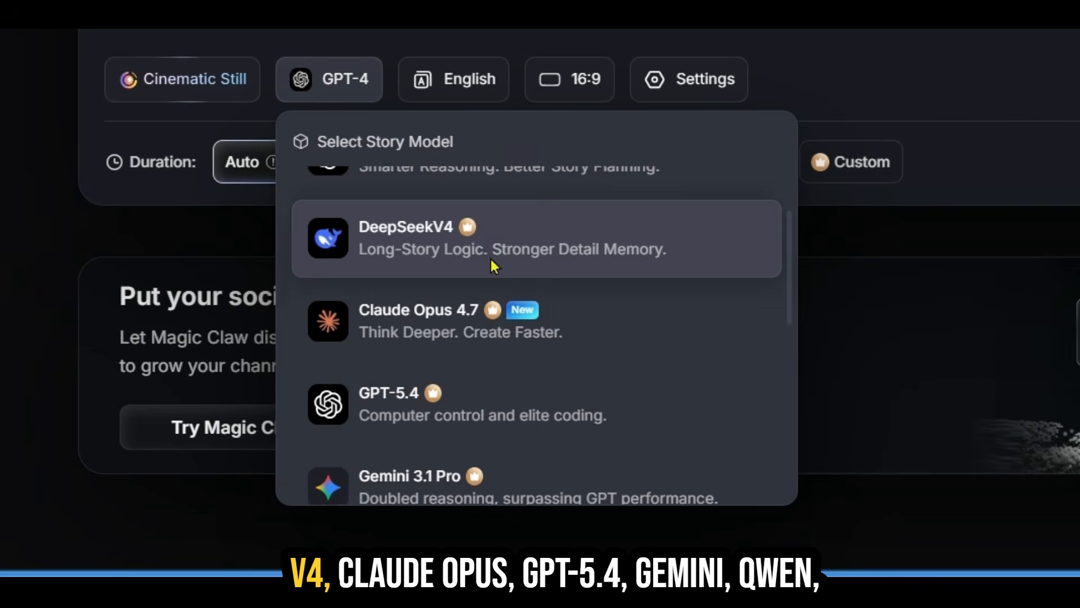
scroll(481, 284, "down", 1)
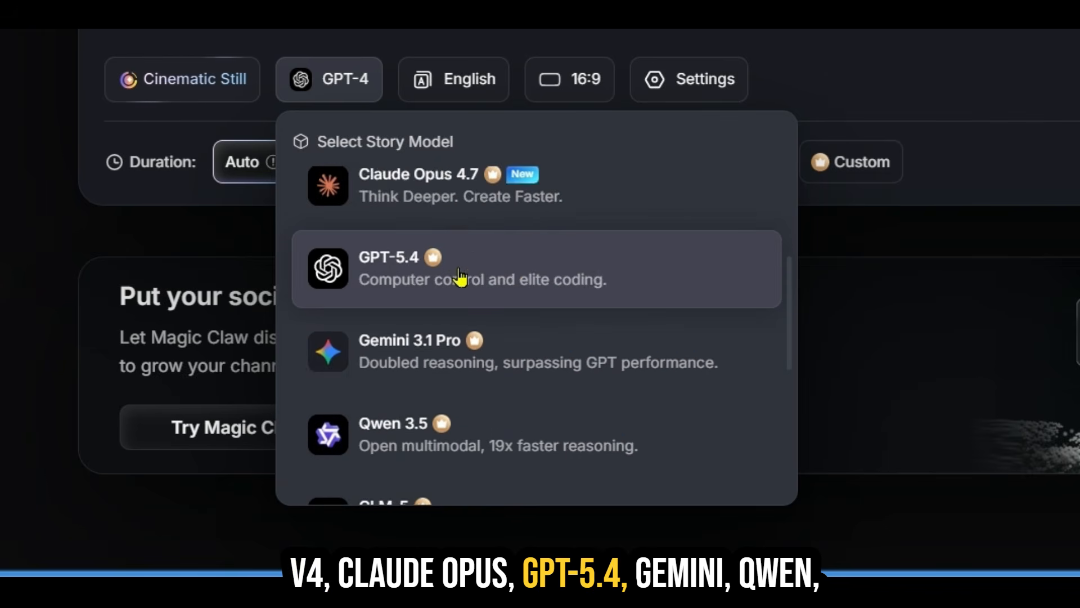
scroll(459, 276, "down", 3)
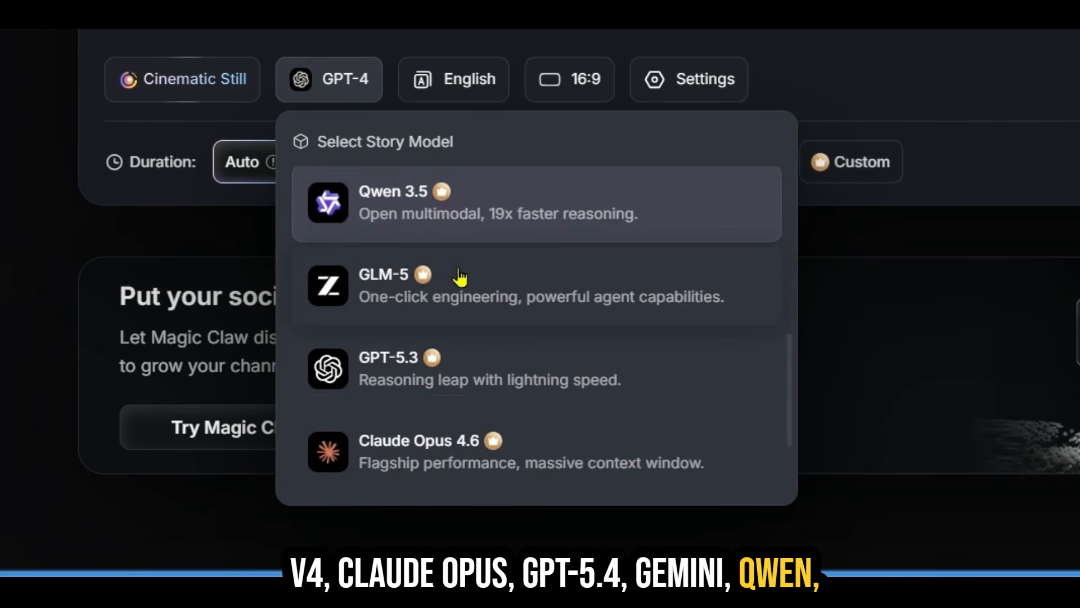
scroll(460, 276, "down", 3)
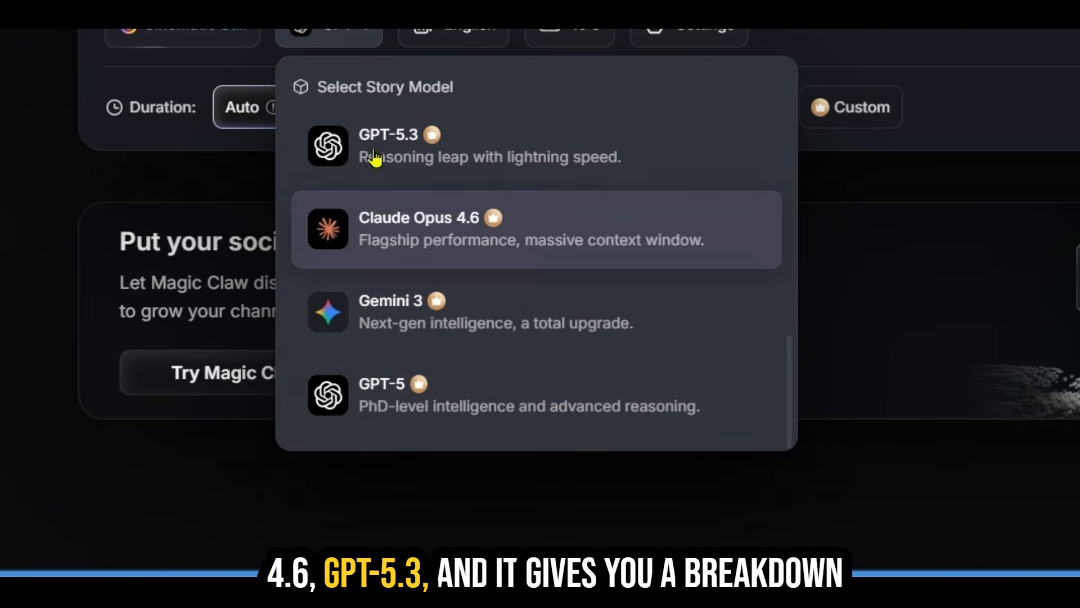
scroll(407, 171, "up", 1)
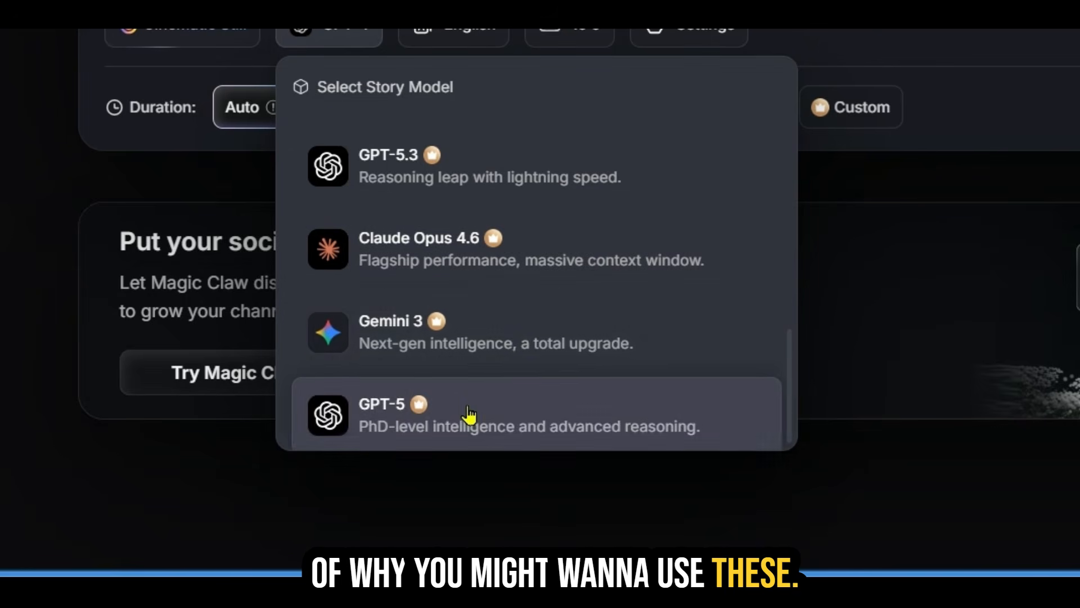
scroll(491, 289, "up", 2)
scroll(495, 217, "up", 5)
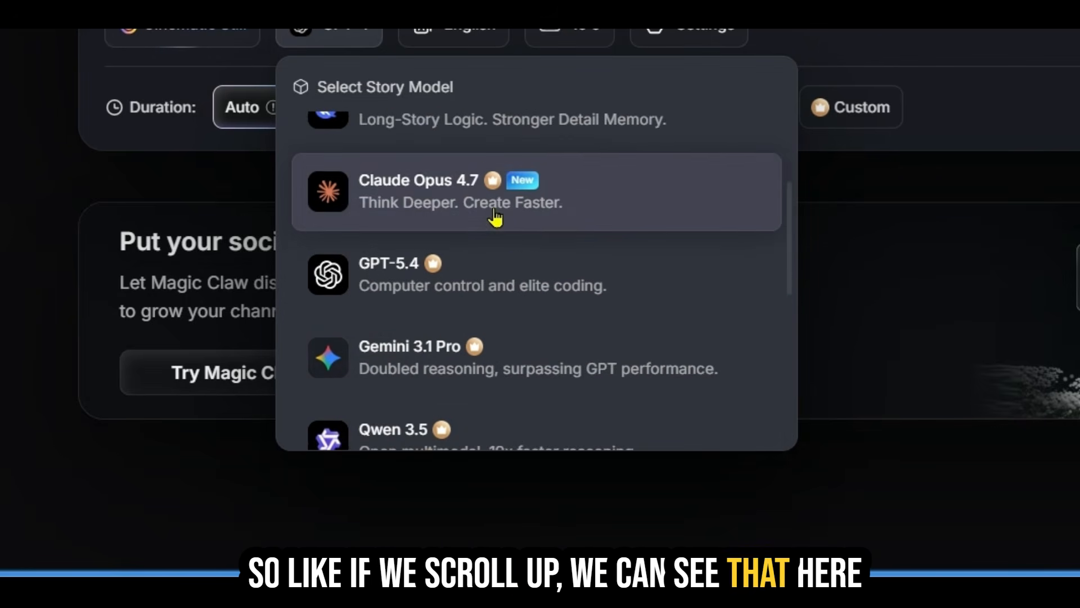
scroll(495, 217, "up", 3)
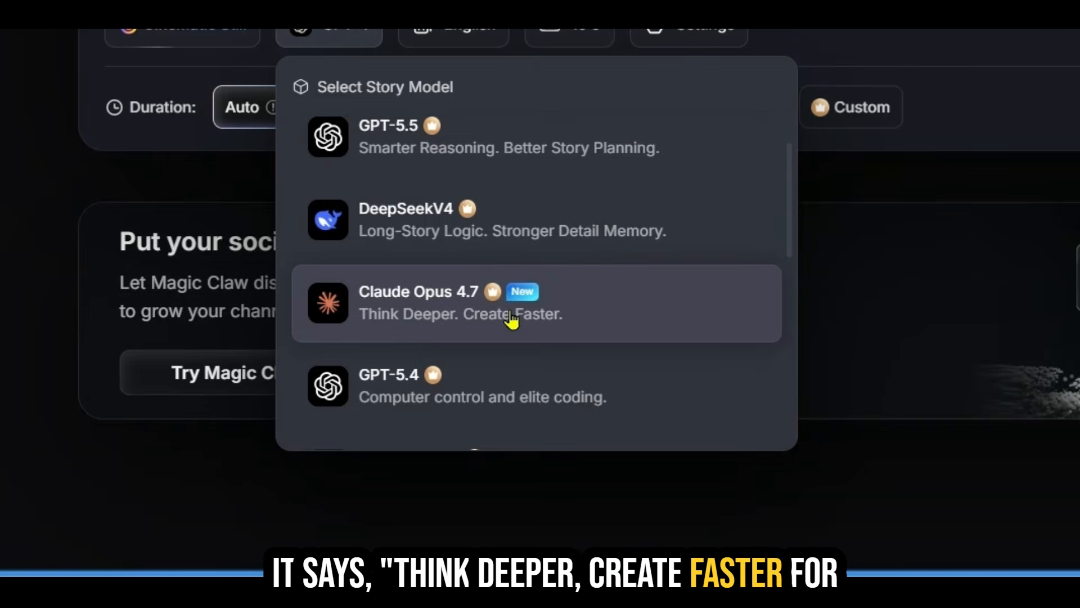
scroll(554, 313, "up", 2)
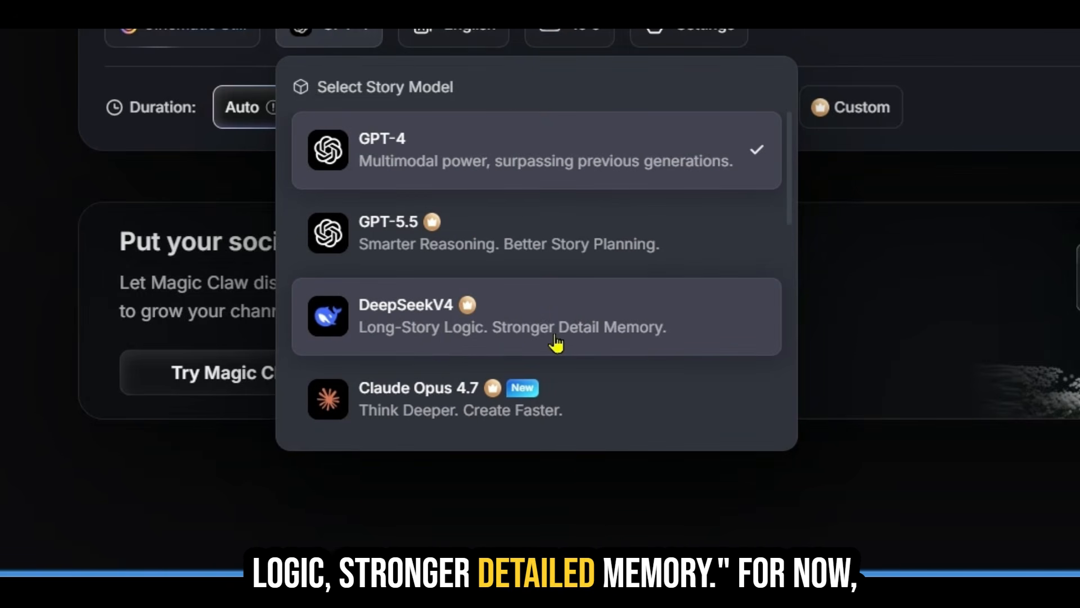
scroll(647, 335, "up", 3)
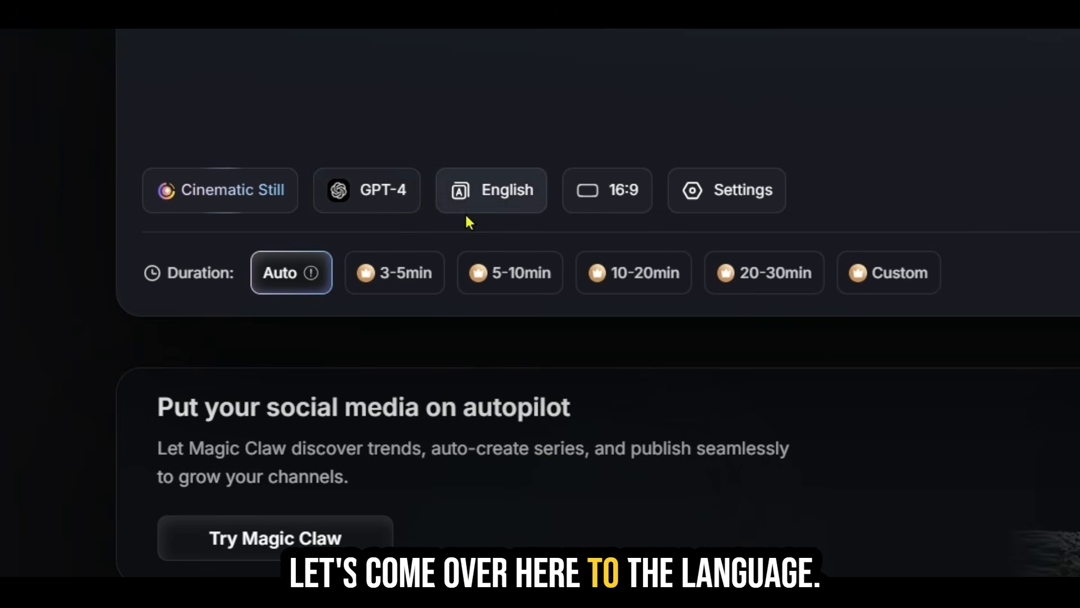
Look through the language choices and the aspect ratio options for the video
left_click(492, 194)
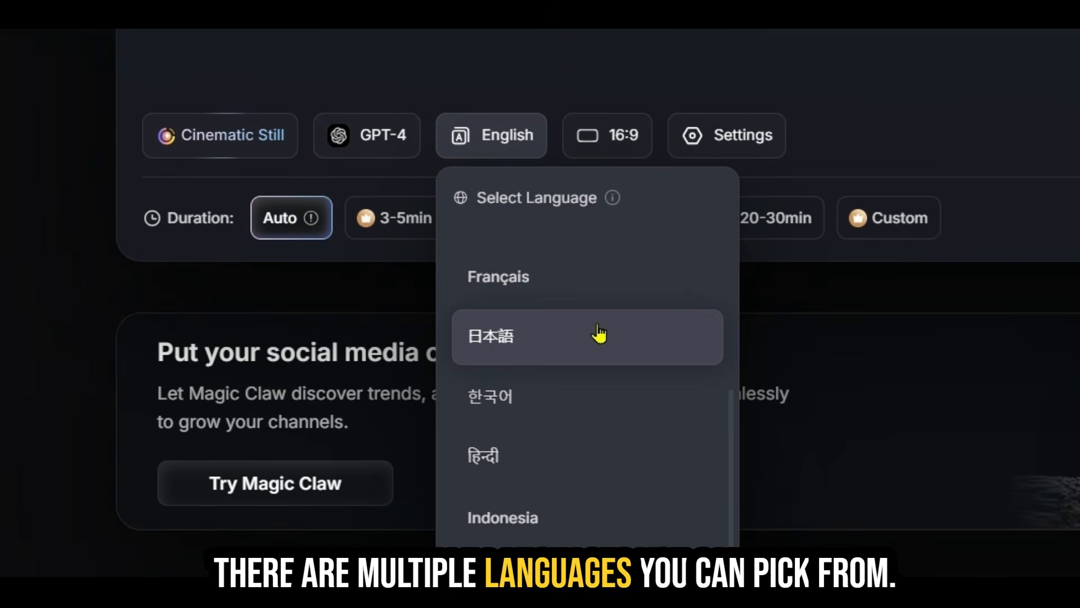
left_click(597, 135)
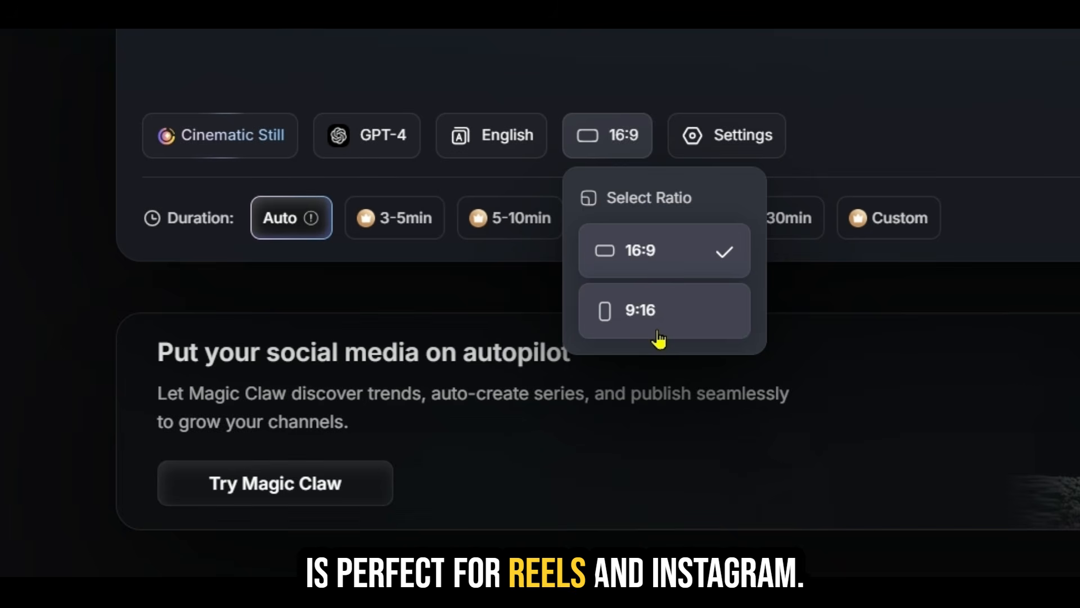
Open the voiceover selection and examine the reference voices and the voice cloning option
left_click(740, 145)
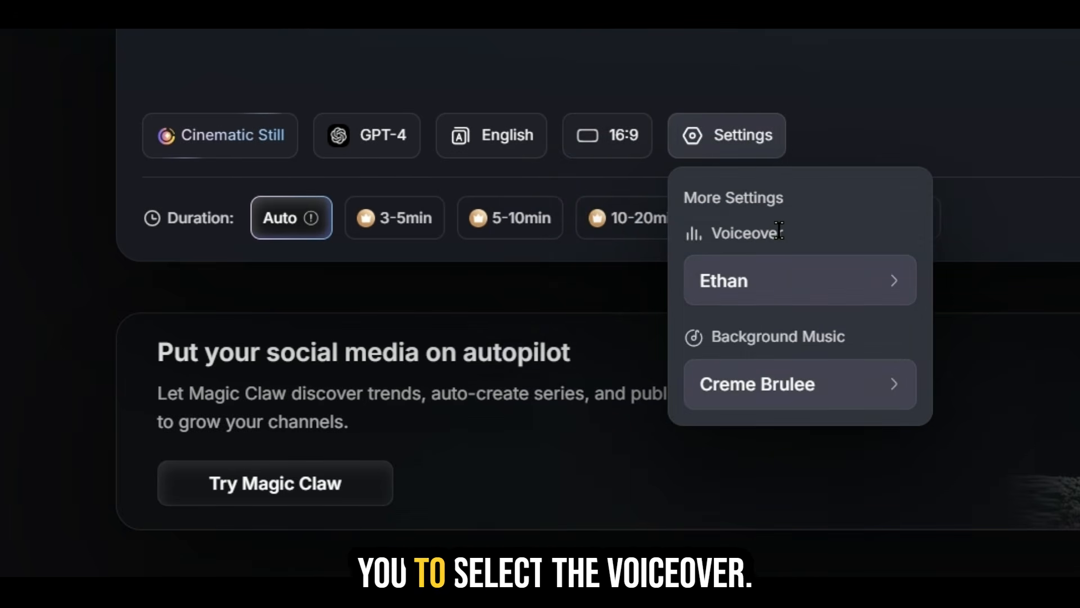
left_click(907, 290)
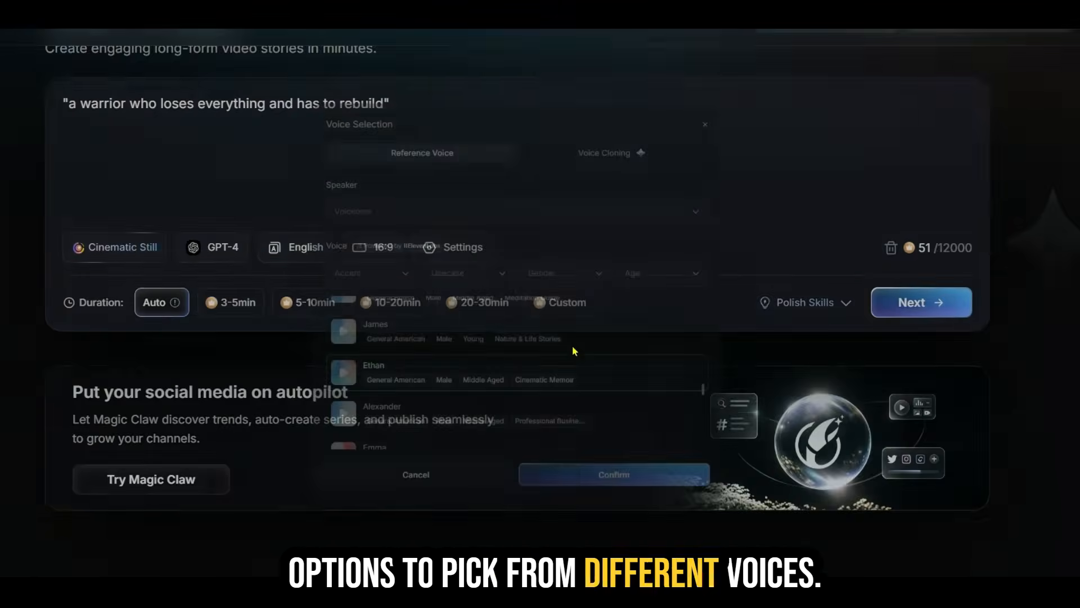
scroll(574, 351, "up", 5)
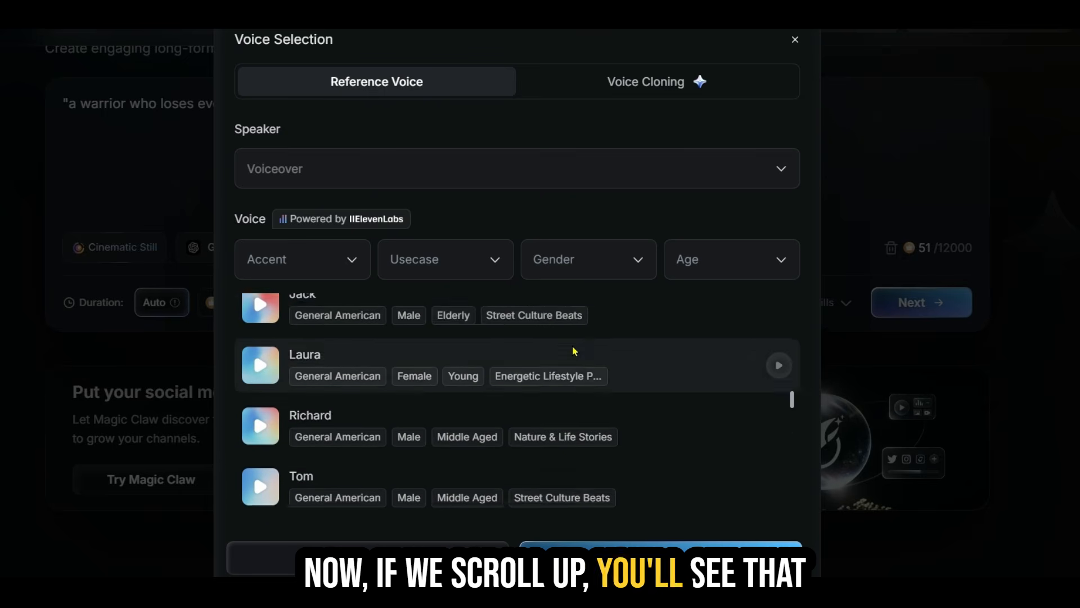
scroll(573, 348, "up", 15)
scroll(572, 350, "up", 15)
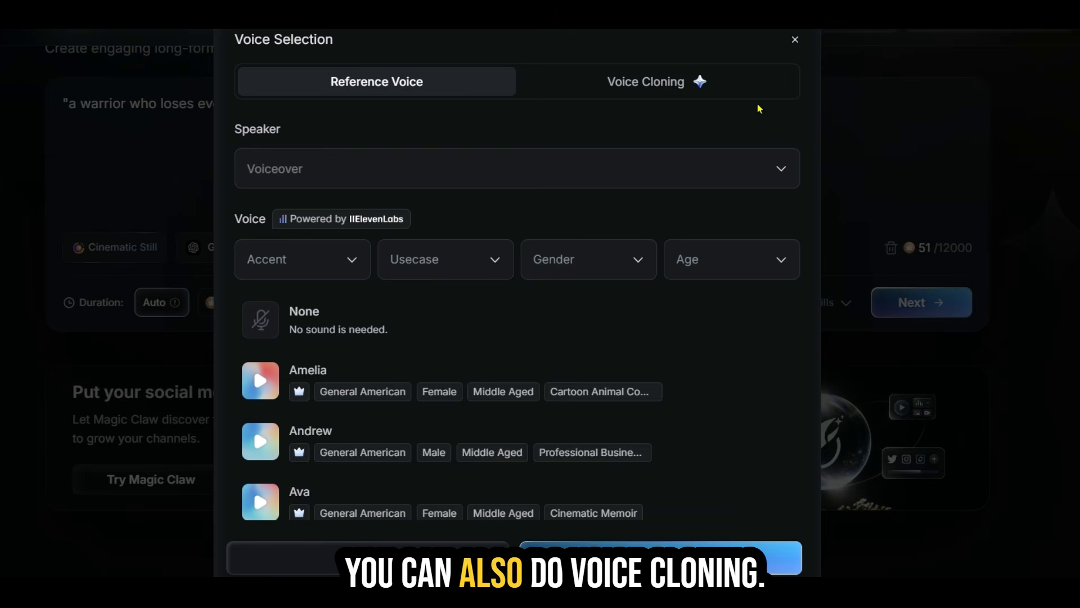
left_click(612, 94)
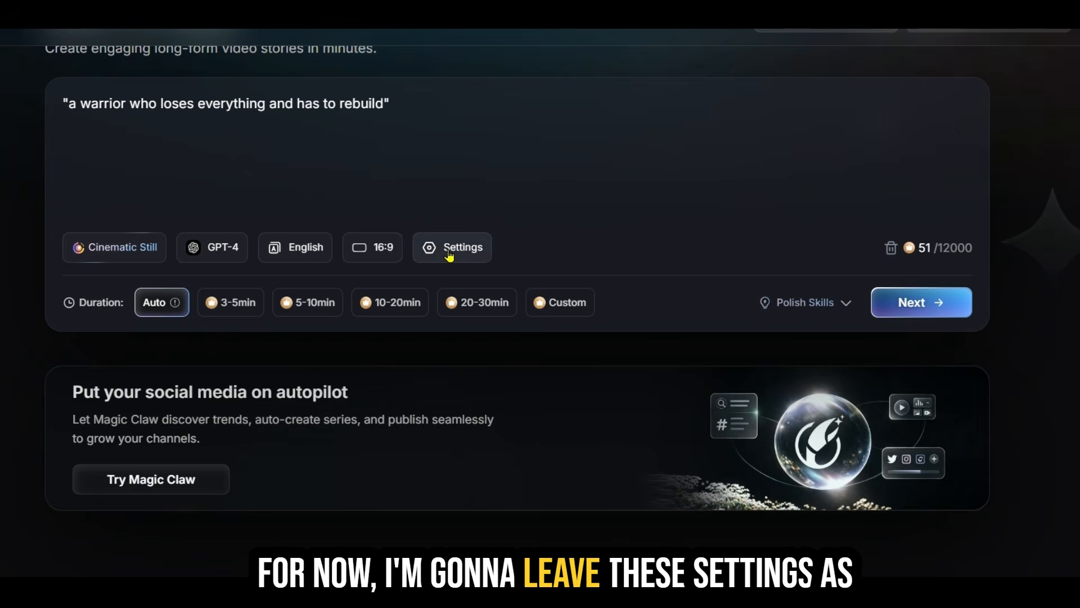
Look through the background music tracks, then close the music list and the additional settings without choosing another track
left_click(449, 253)
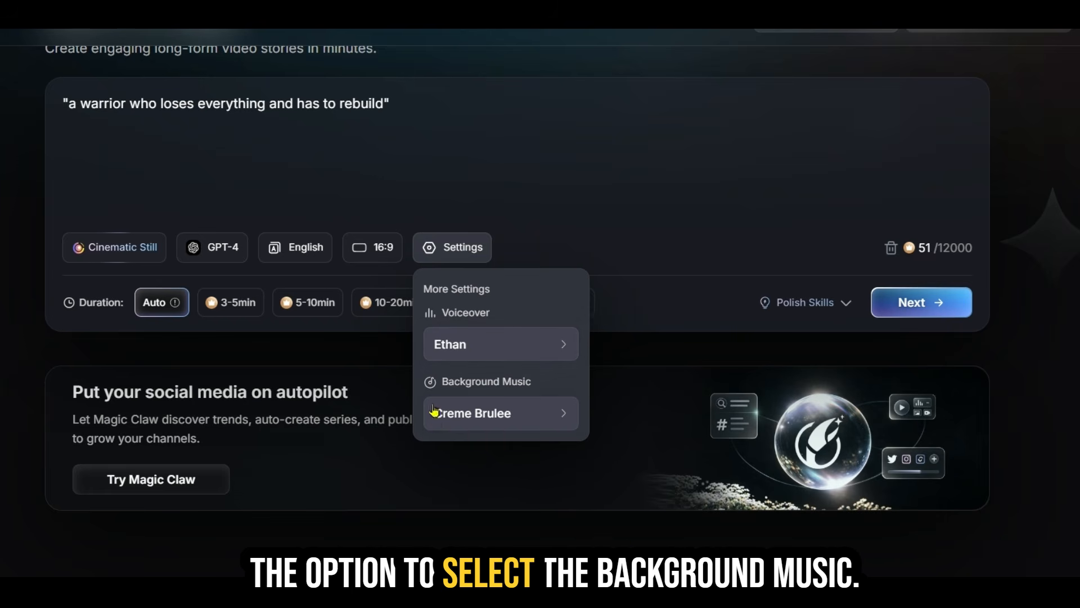
left_click(540, 418)
scroll(422, 342, "down", 3)
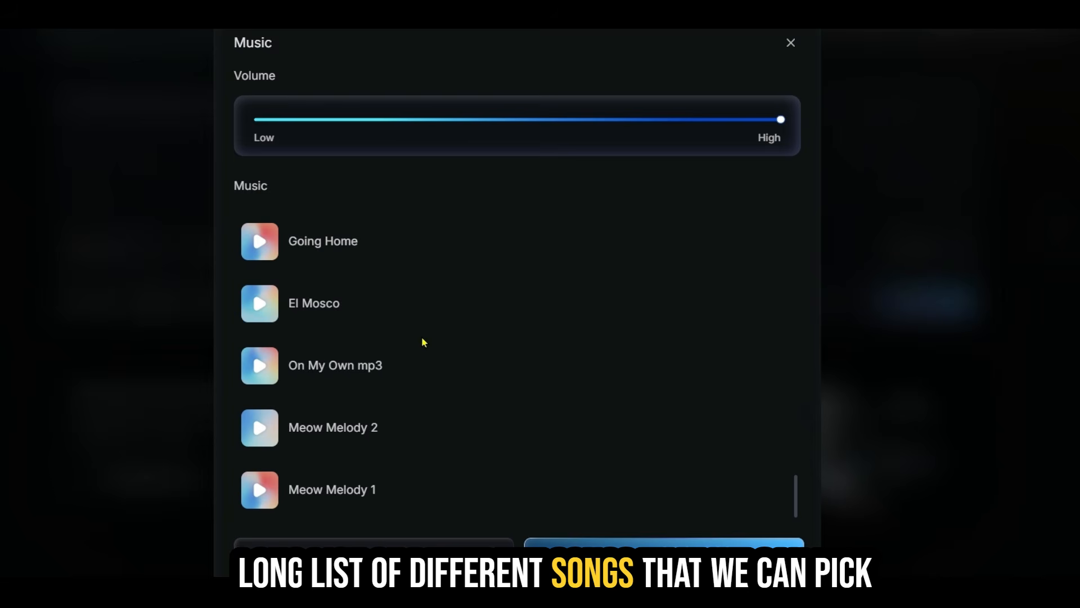
scroll(423, 342, "up", 15)
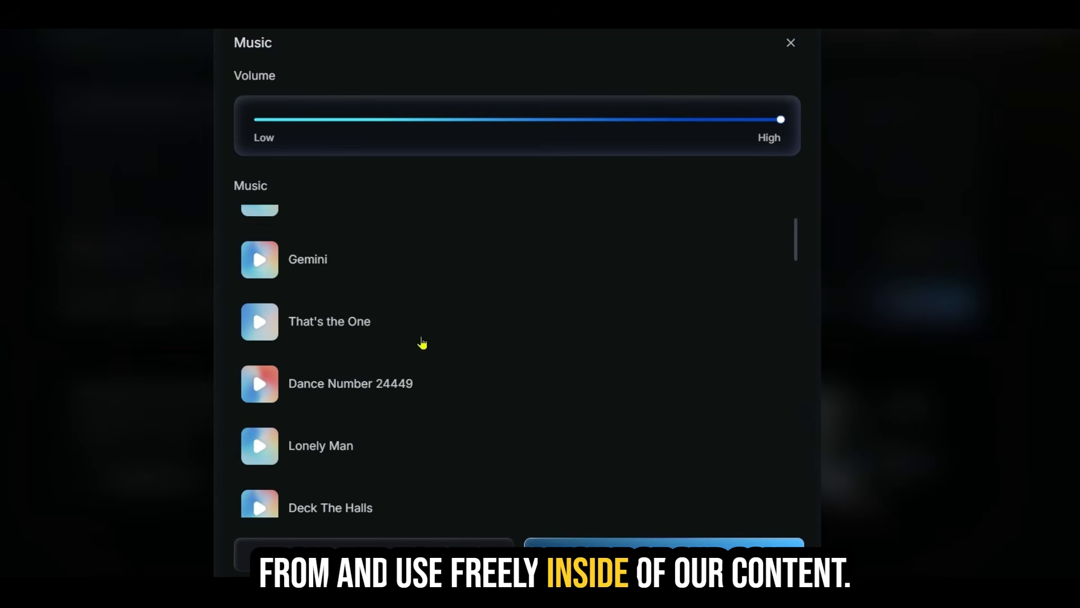
scroll(423, 343, "up", 3)
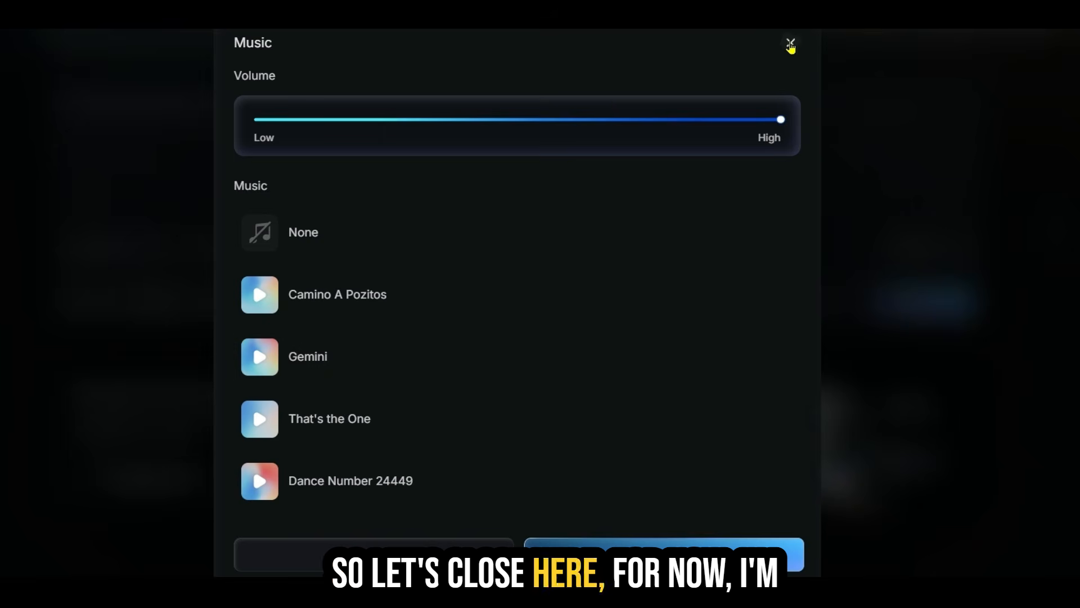
left_click(791, 44)
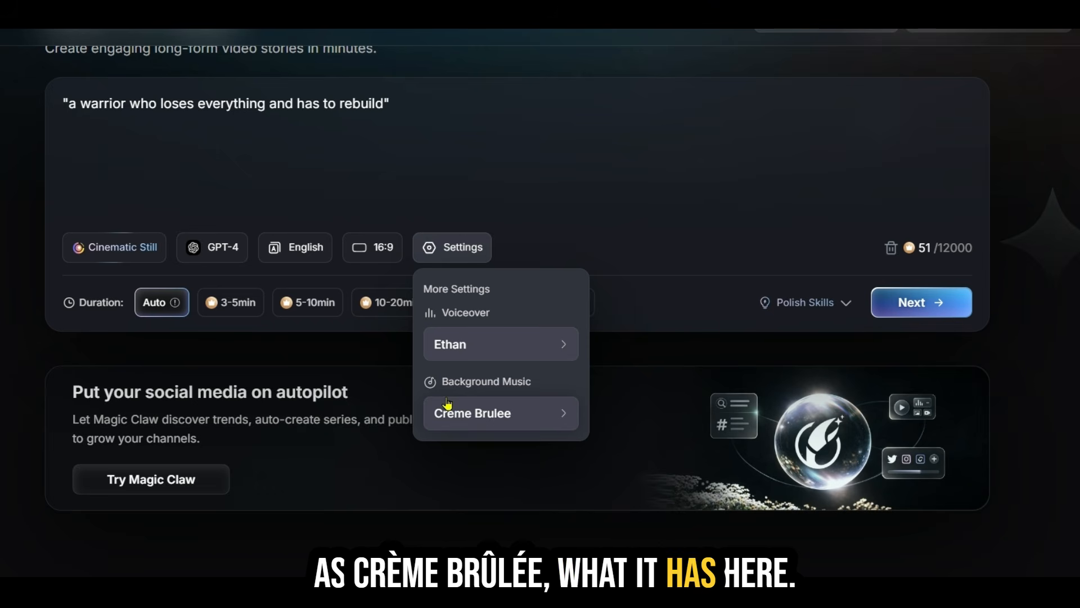
left_click(120, 340)
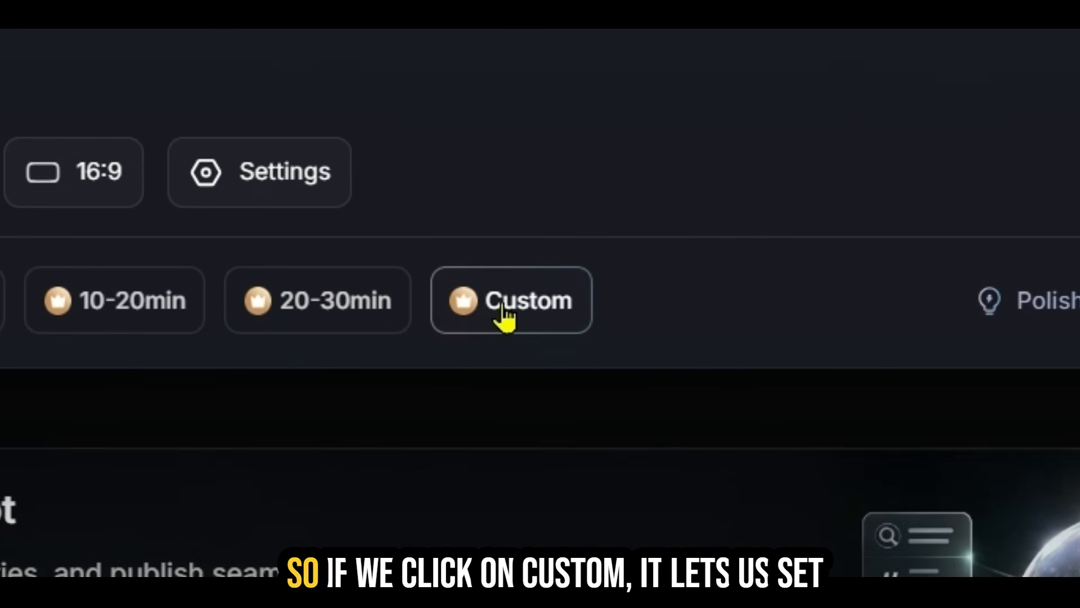
View the custom duration options, dismiss them, and generate the story content with the duration left on Auto
left_click(505, 315)
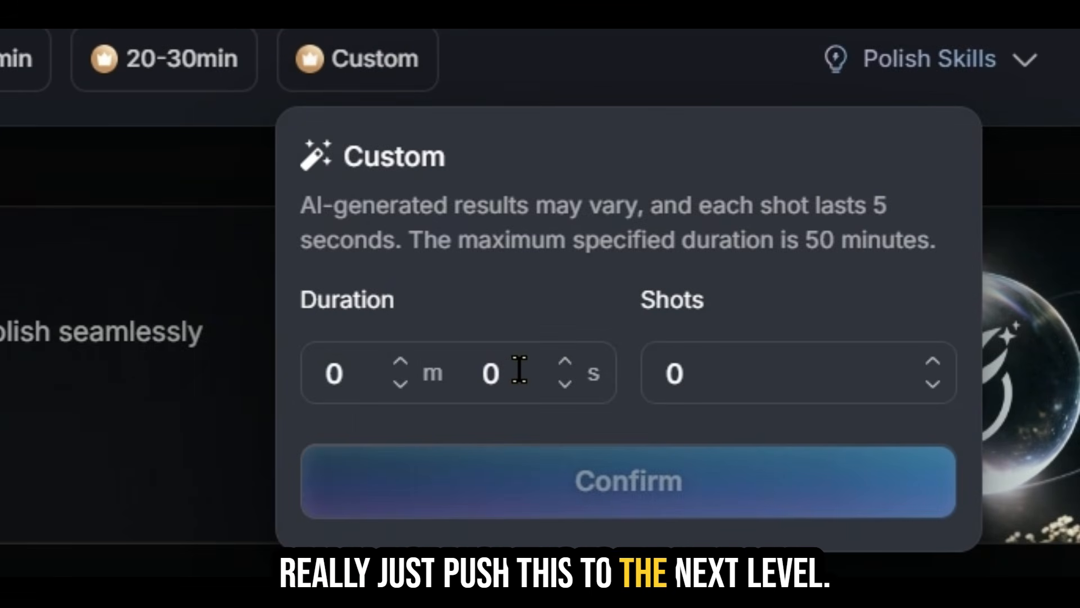
left_click(541, 74)
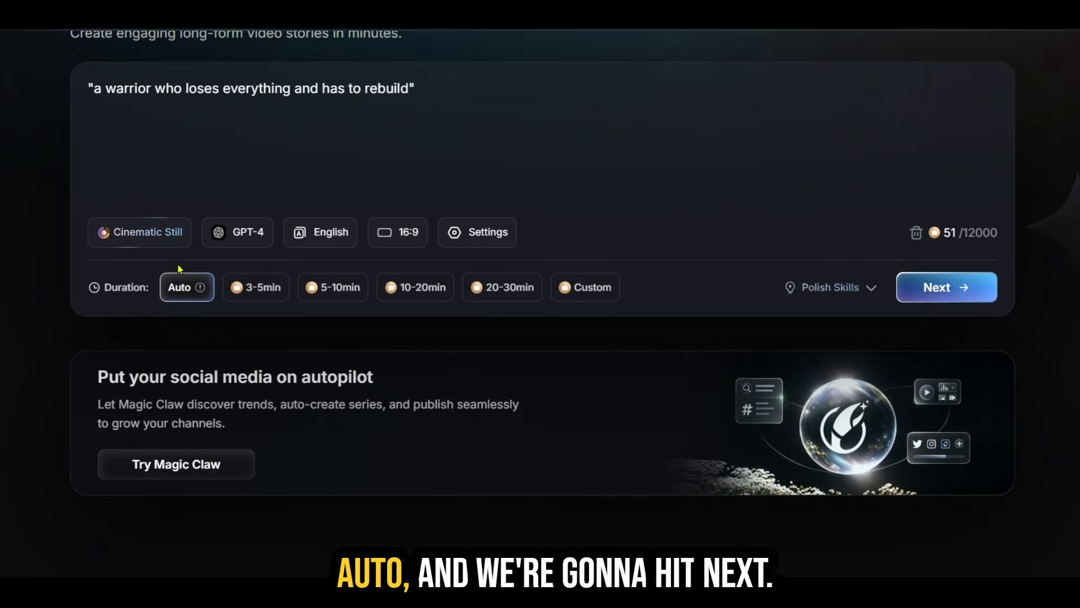
left_click(945, 285)
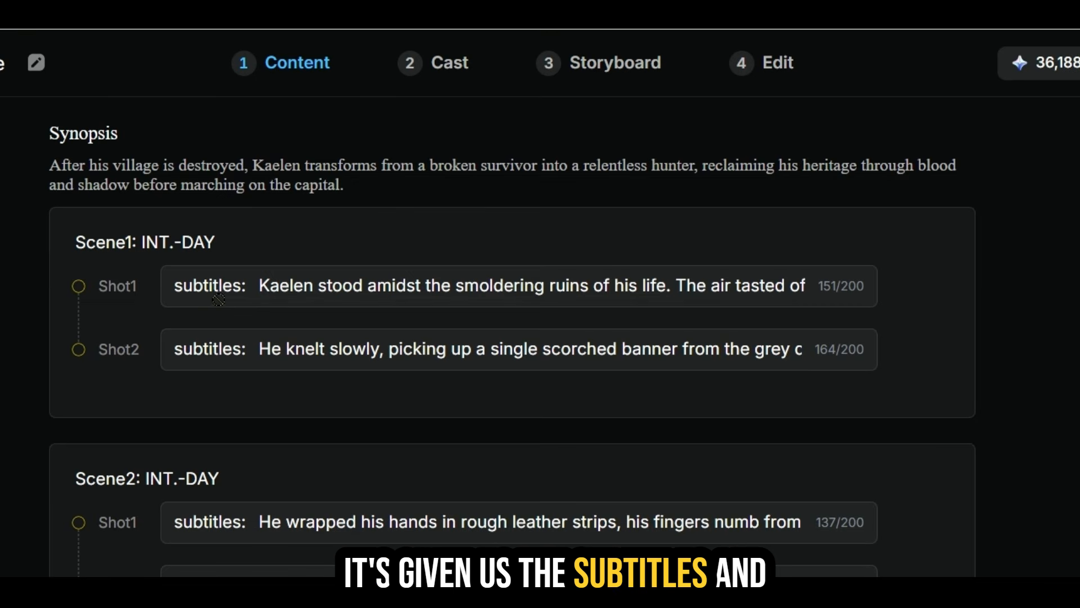
Review the subtitles of every shot in the generated scenes
scroll(117, 561, "down", 2)
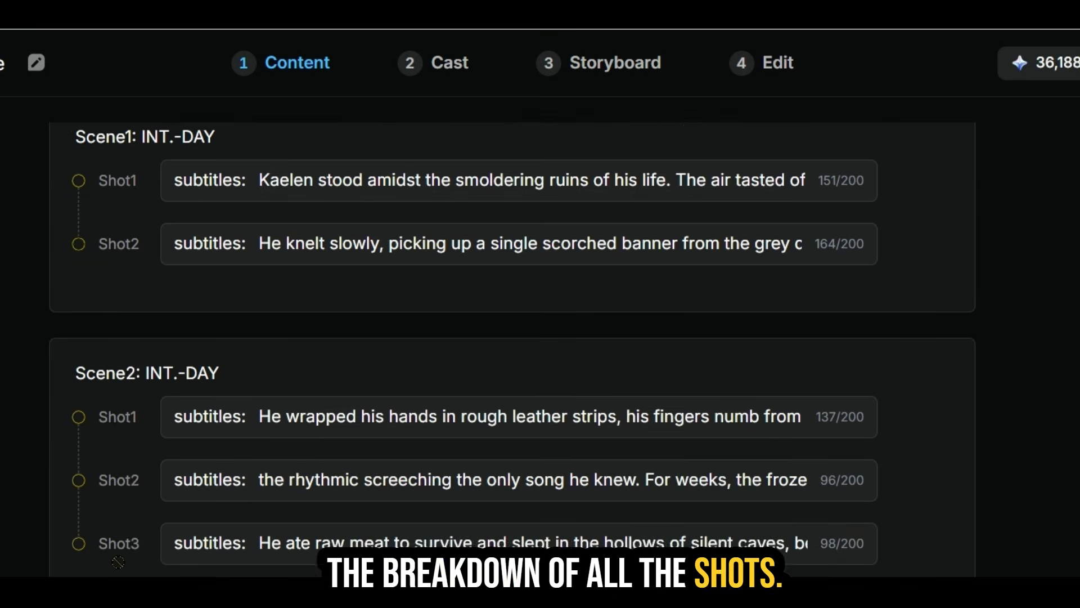
scroll(118, 561, "down", 10)
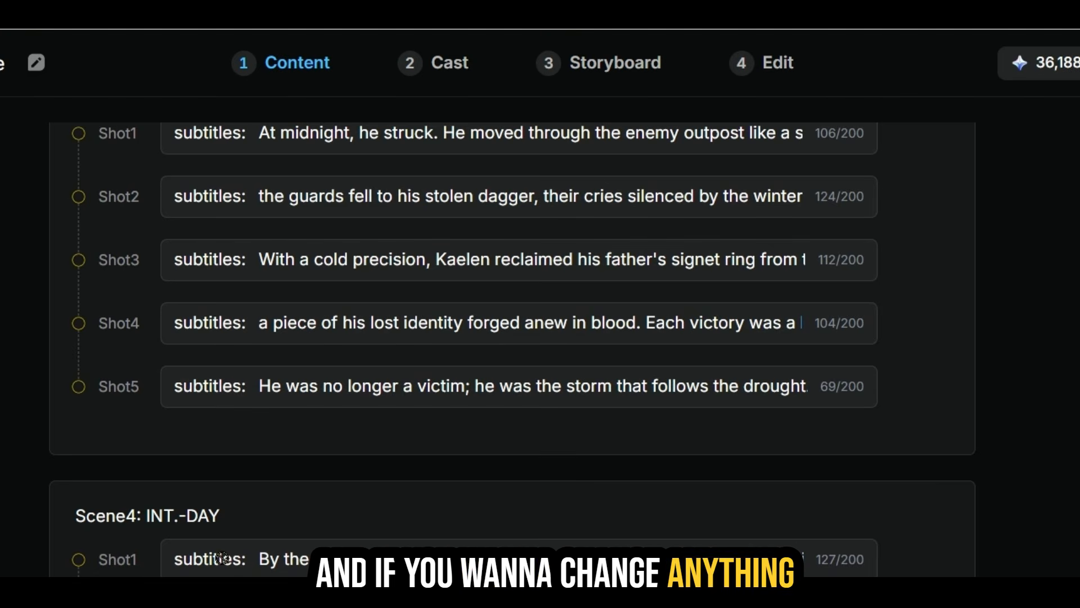
scroll(459, 541, "up", 8)
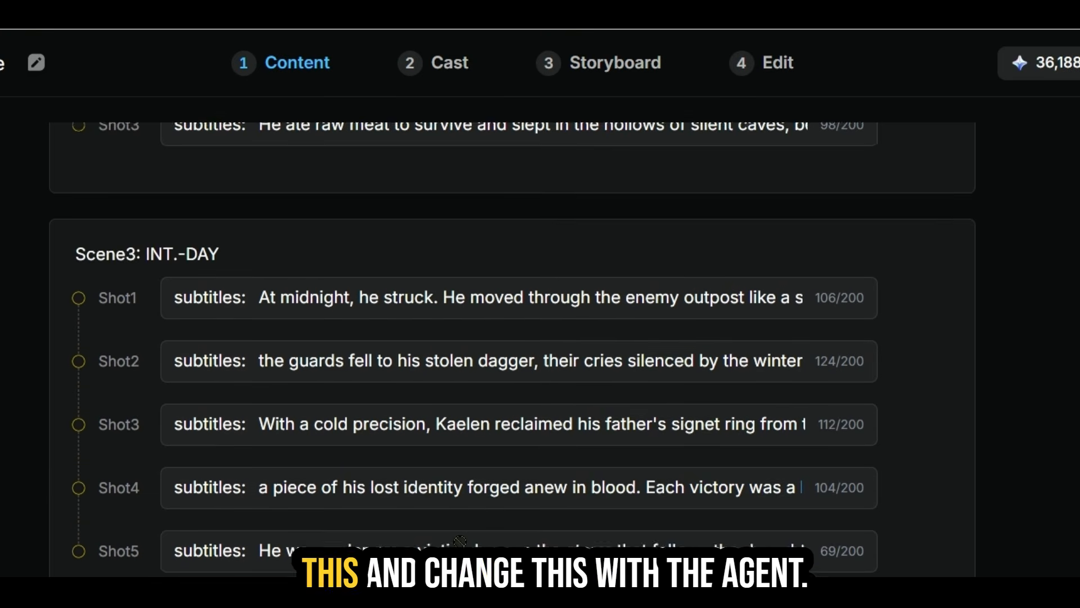
scroll(360, 353, "up", 3)
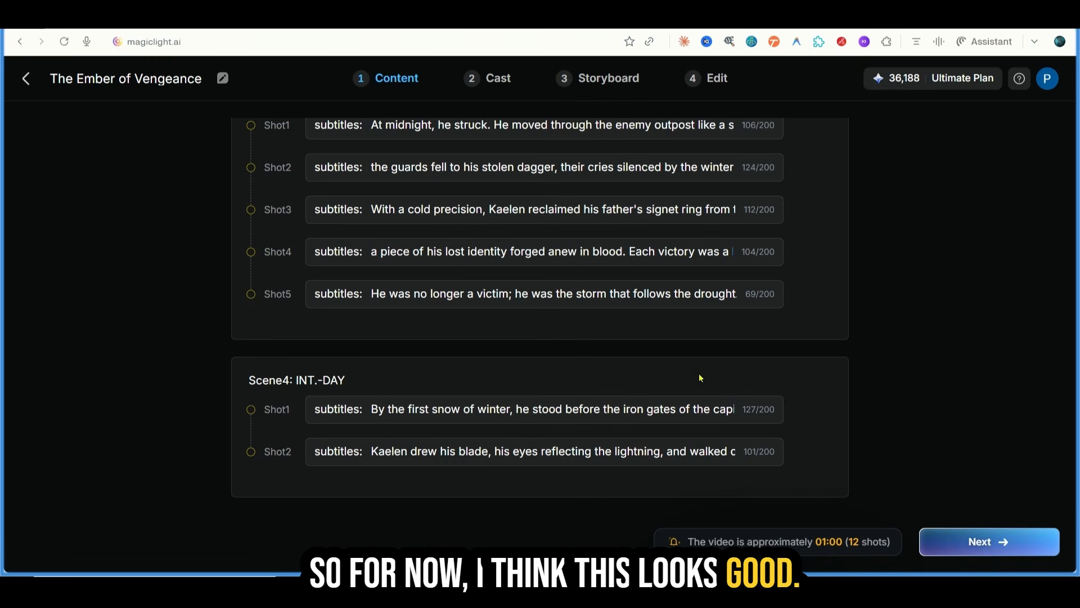
Proceed to the cast, check the detected character's details and the character library, and generate the storyboard with Kaelen kept as is
left_click(999, 542)
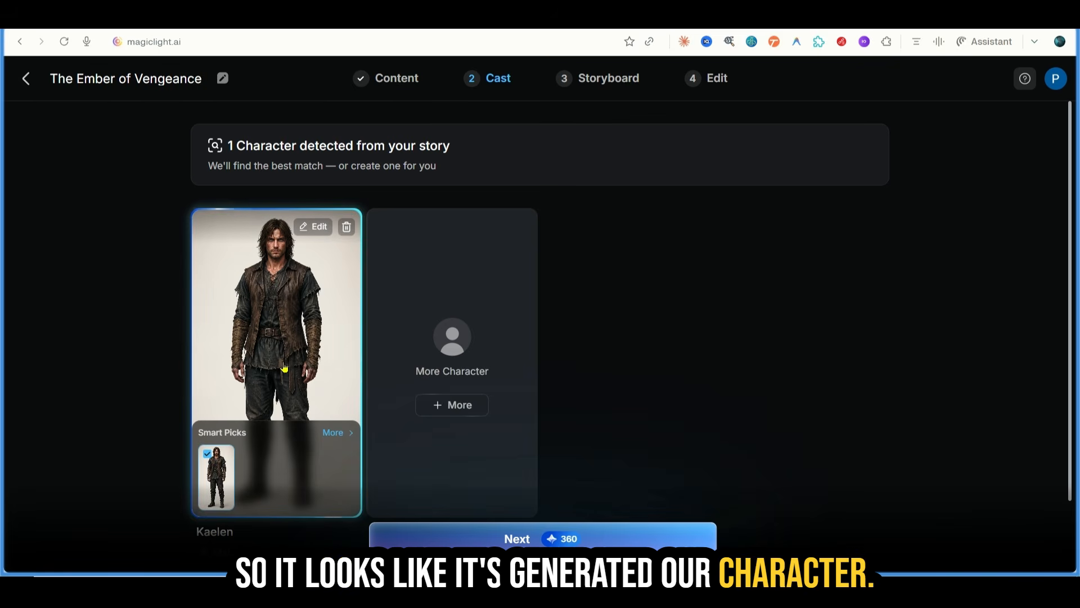
left_click(272, 334)
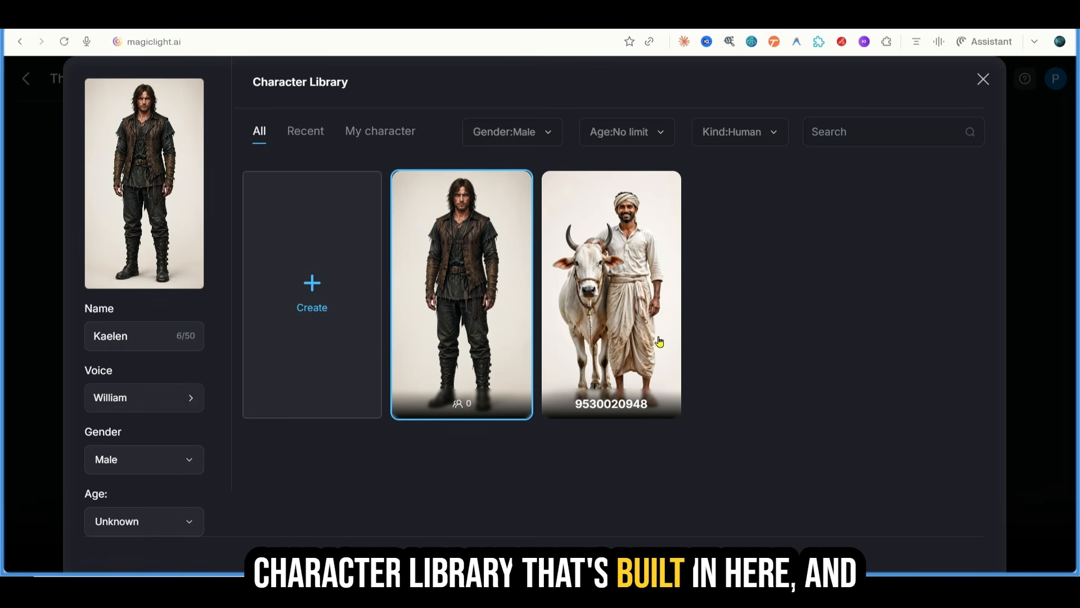
left_click(526, 273)
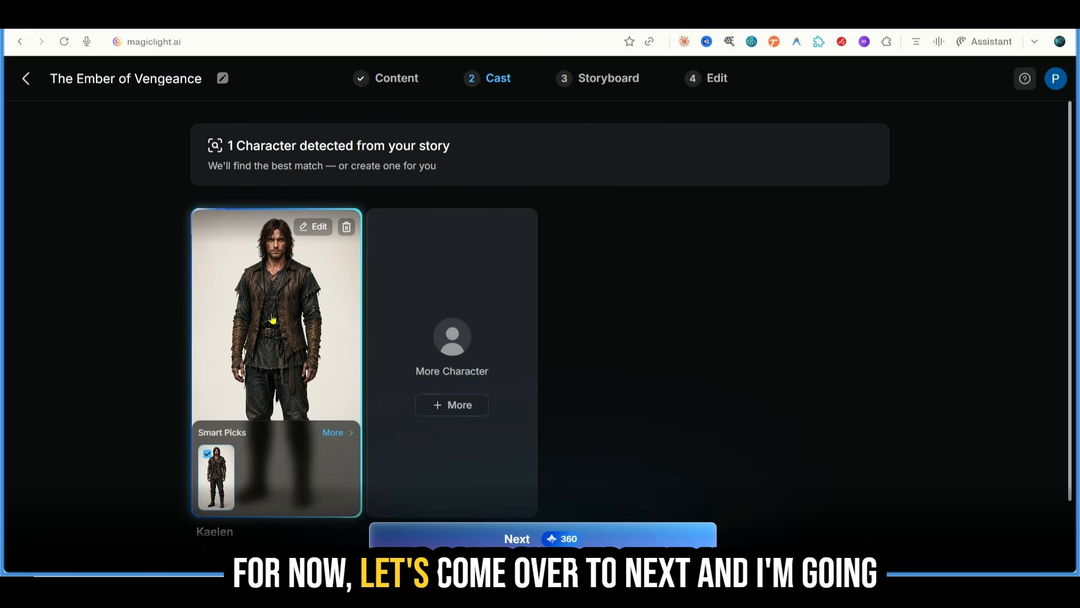
left_click(506, 539)
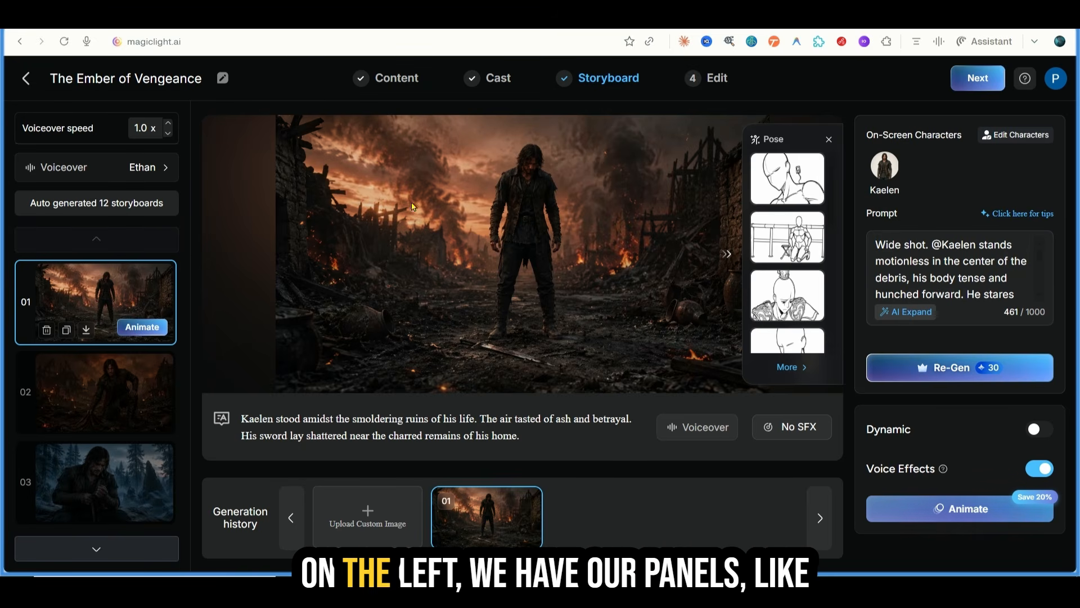
Look through the storyboard shots one by one, examining each generated image, its subtitle and its prompt
scroll(133, 287, "down", 1)
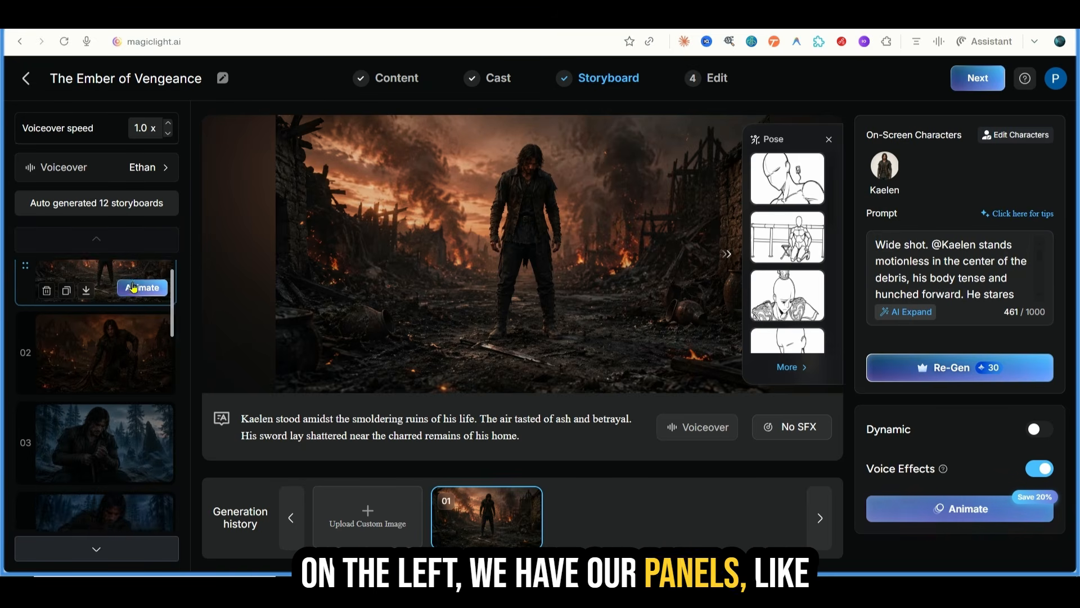
left_click(112, 302)
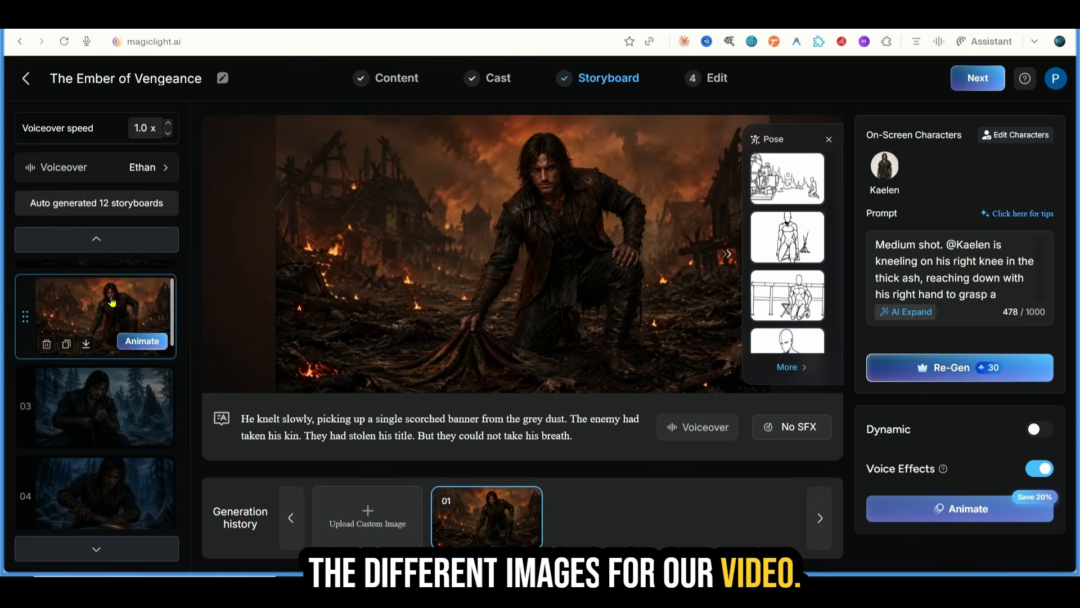
left_click(134, 406)
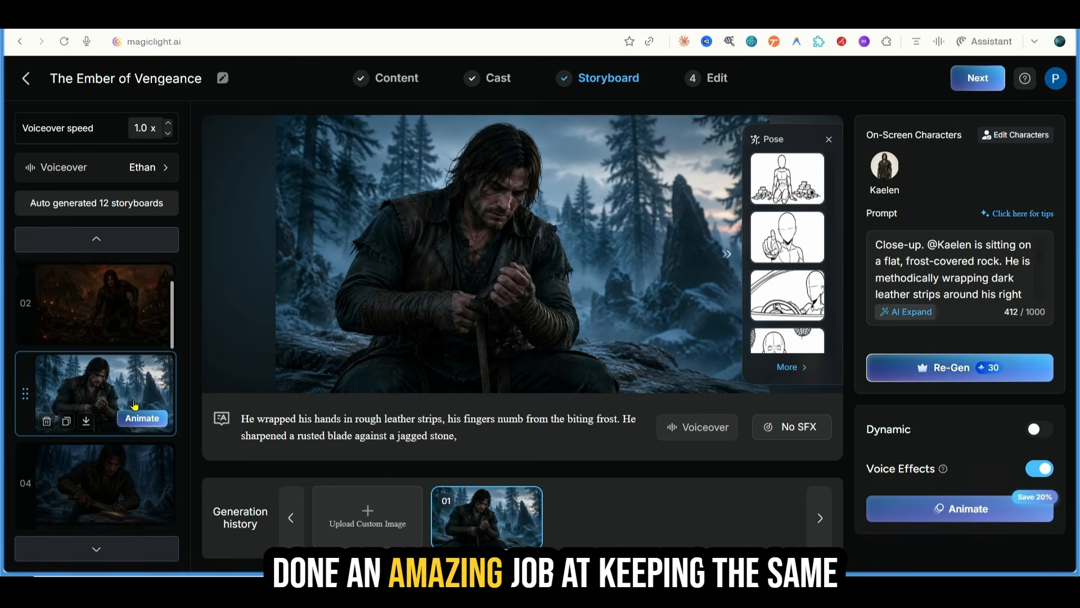
scroll(134, 406, "down", 1)
left_click(128, 401)
scroll(126, 402, "down", 1)
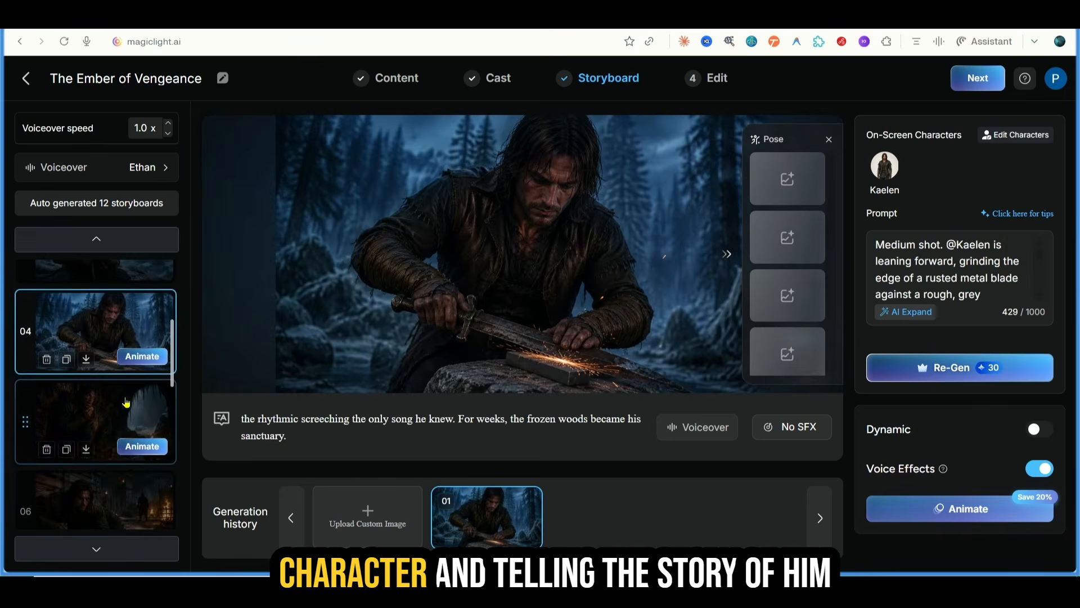
left_click(126, 402)
scroll(110, 405, "down", 1)
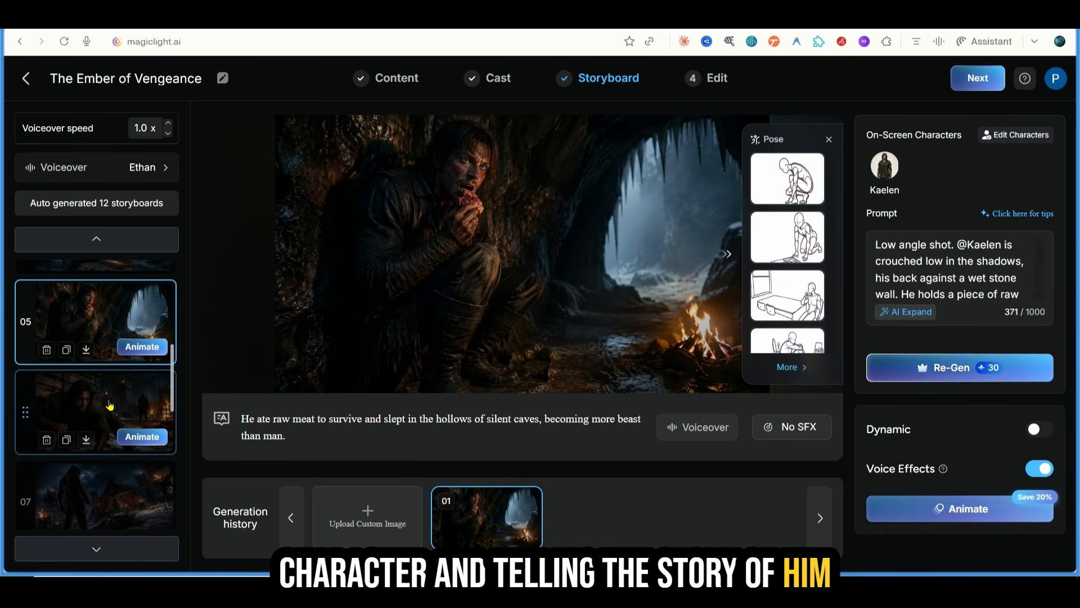
left_click(110, 405)
scroll(109, 404, "down", 1)
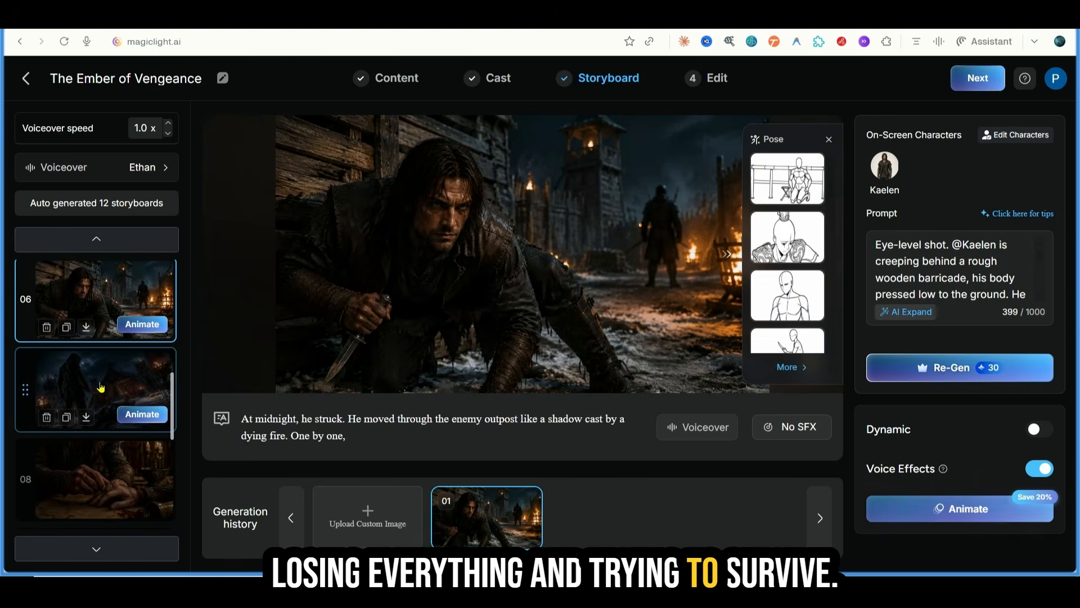
left_click(100, 387)
scroll(105, 394, "down", 1)
left_click(109, 400)
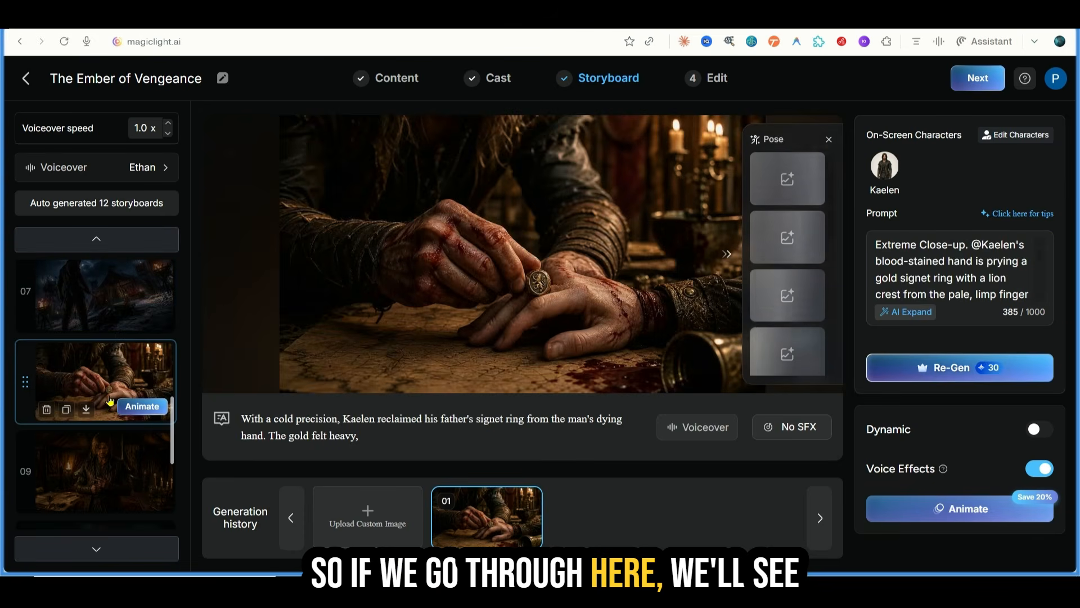
left_click(101, 467)
scroll(101, 467, "down", 1)
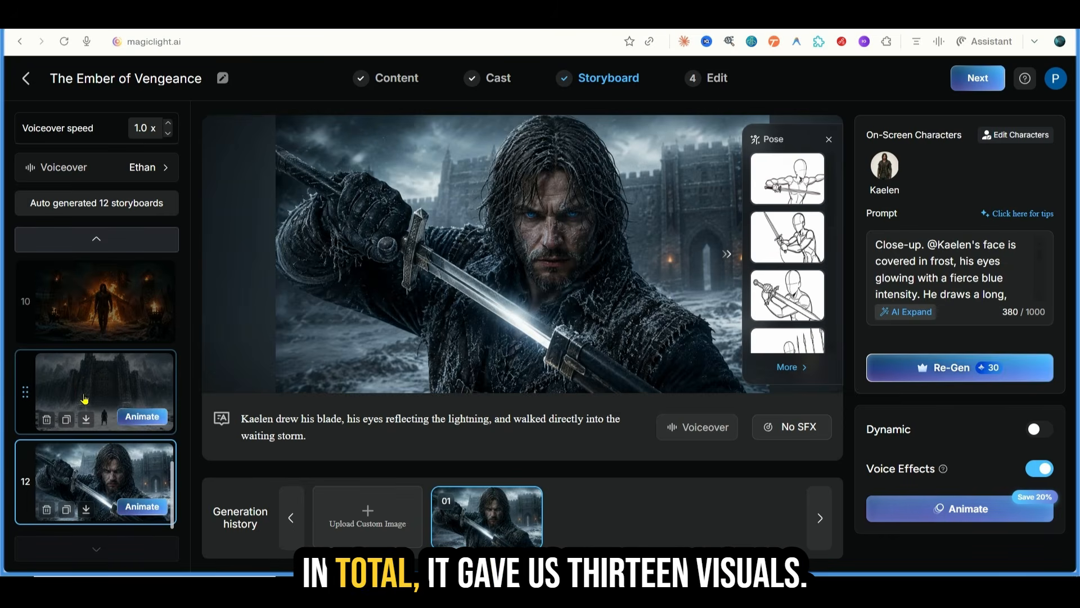
left_click(85, 399)
Return to the first storyboard shot and set the voiceover speed to 1.1x
scroll(84, 399, "up", 2)
left_click(115, 415)
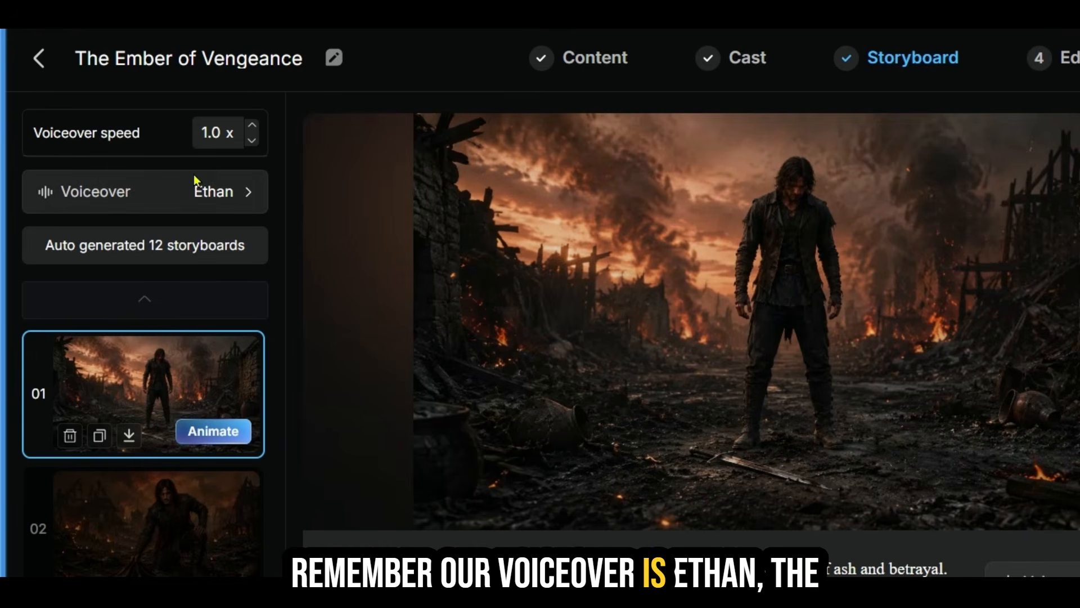
left_click(252, 126)
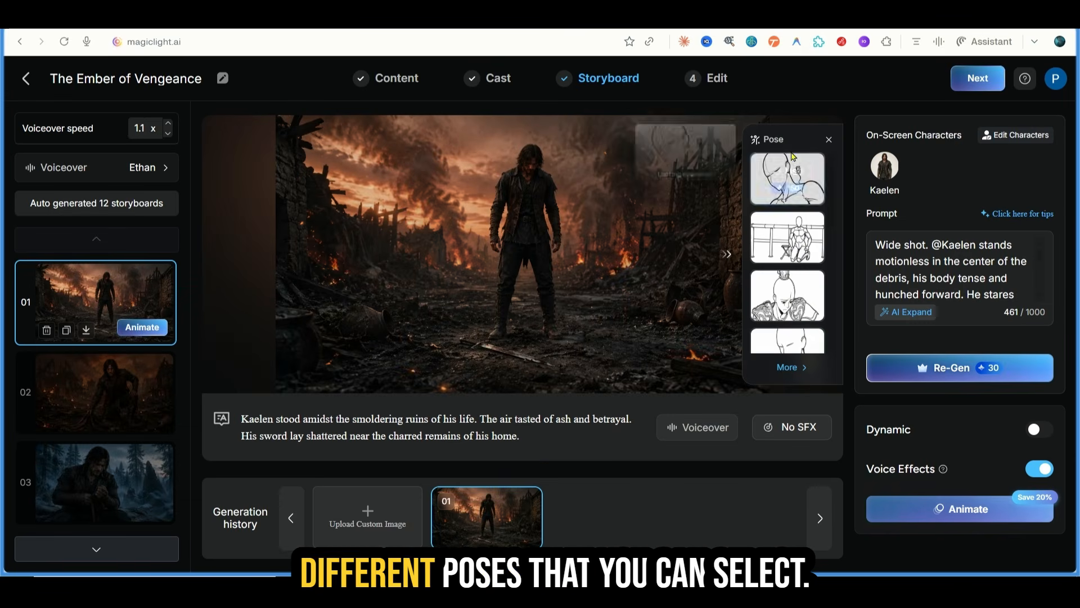
Try a different suggested character pose on the first shot, and switch the shot back to its original image
mouse_move(793, 186)
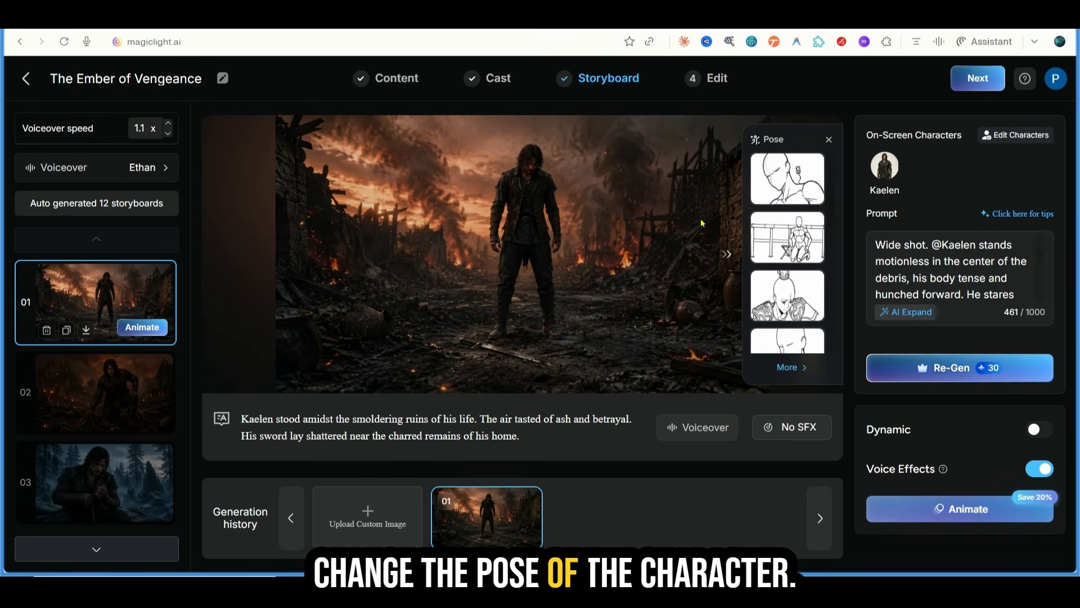
scroll(788, 242, "down", 5)
scroll(834, 274, "down", 3)
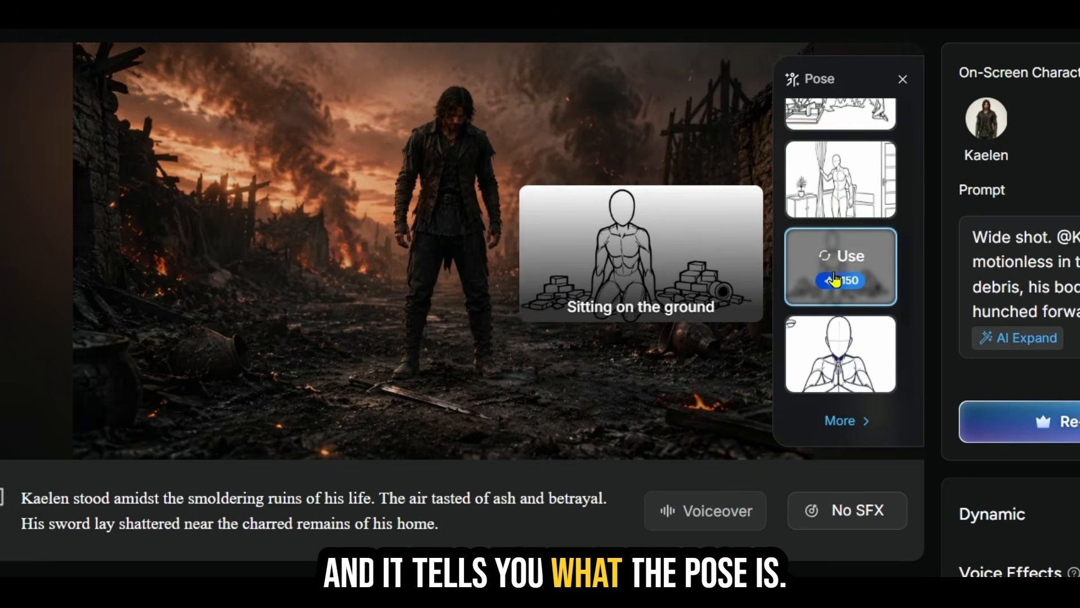
scroll(835, 280, "down", 2)
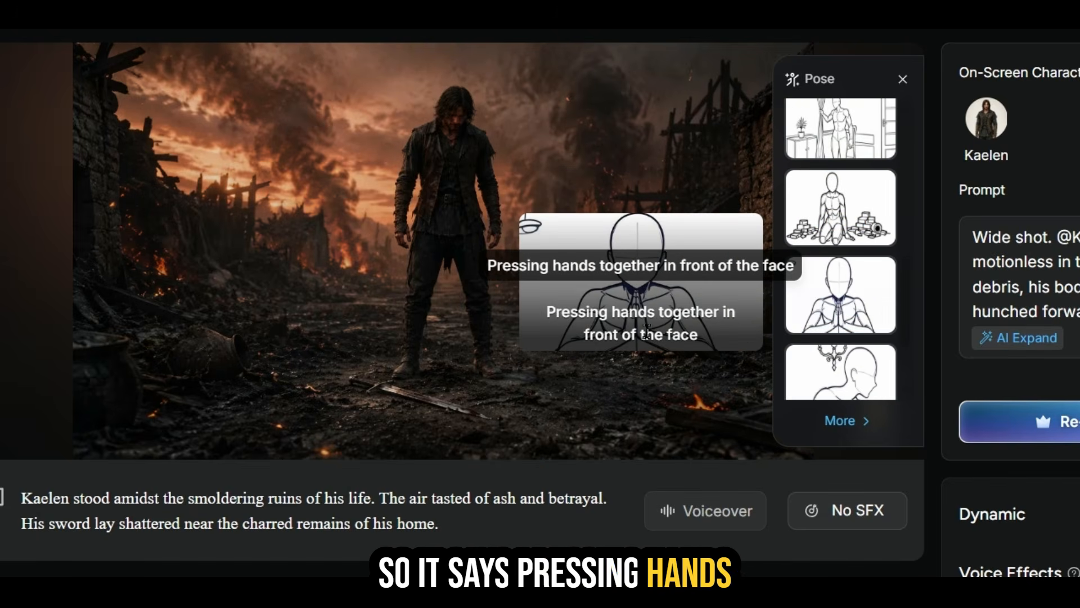
left_click(840, 294)
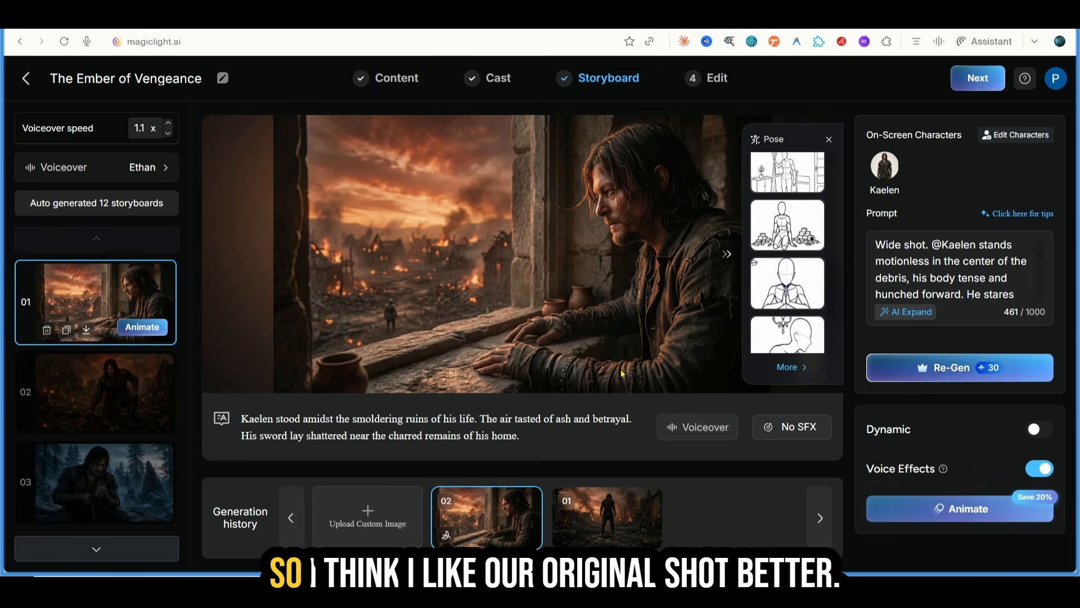
left_click(626, 527)
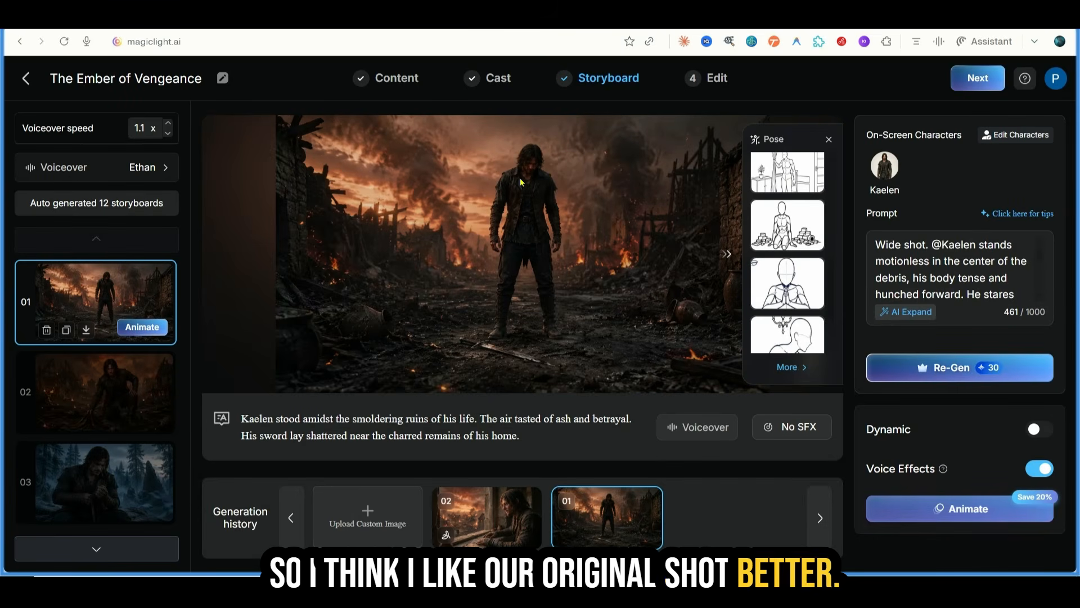
Read through the first shot's image prompt and look over the whole list of storyboard shots
scroll(777, 273, "down", 1)
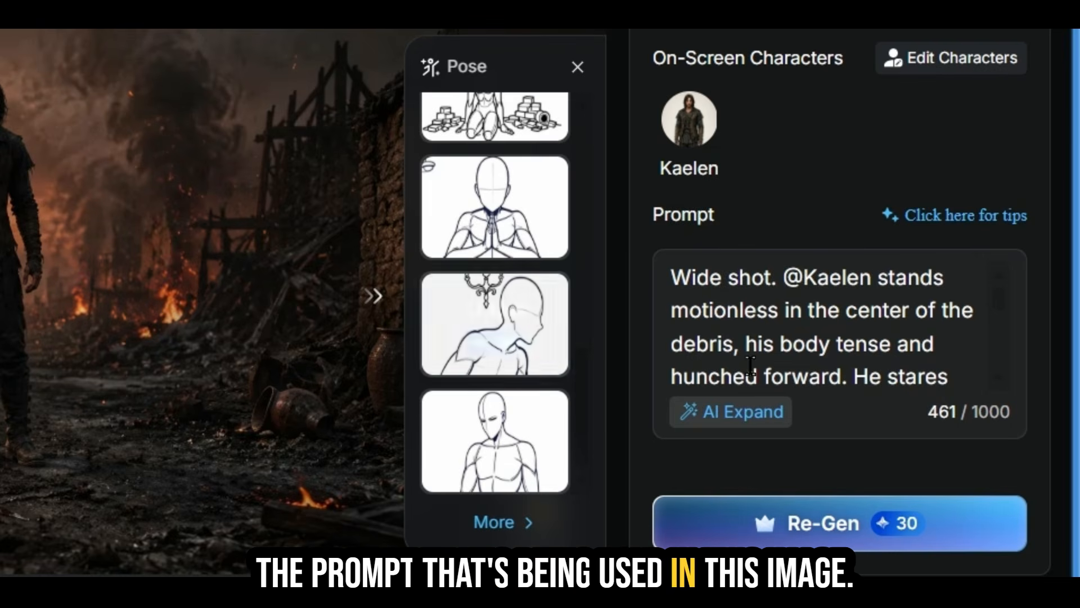
scroll(810, 343, "down", 5)
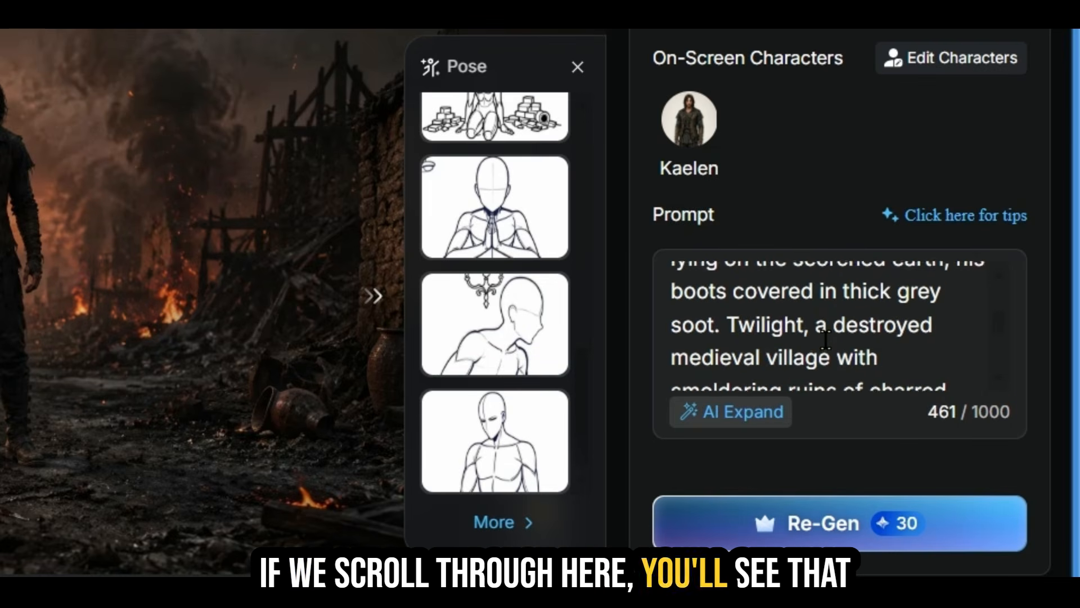
scroll(825, 339, "down", 5)
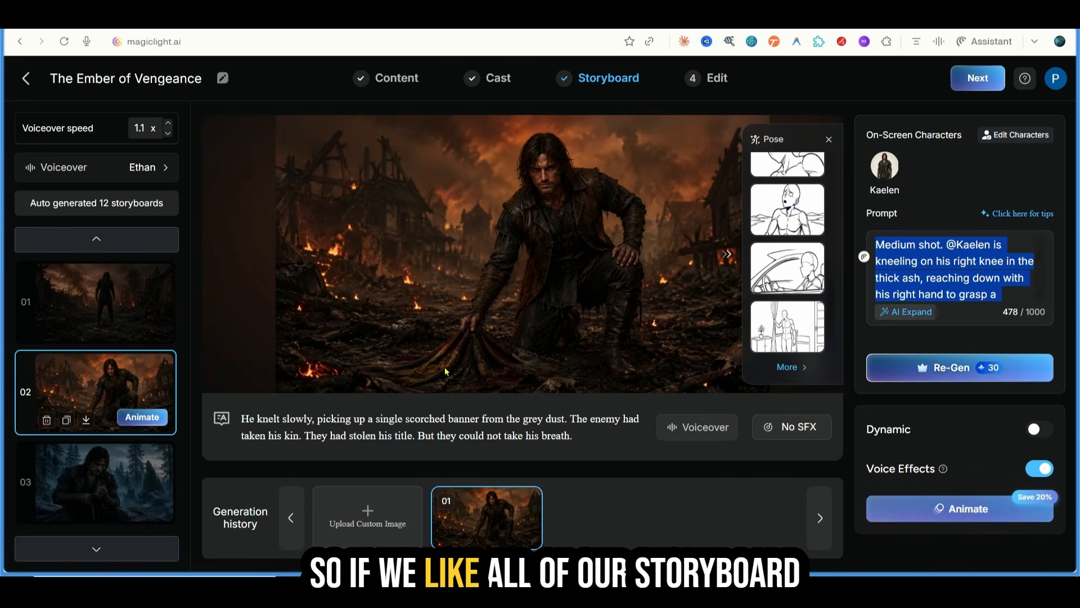
scroll(88, 459, "down", 10)
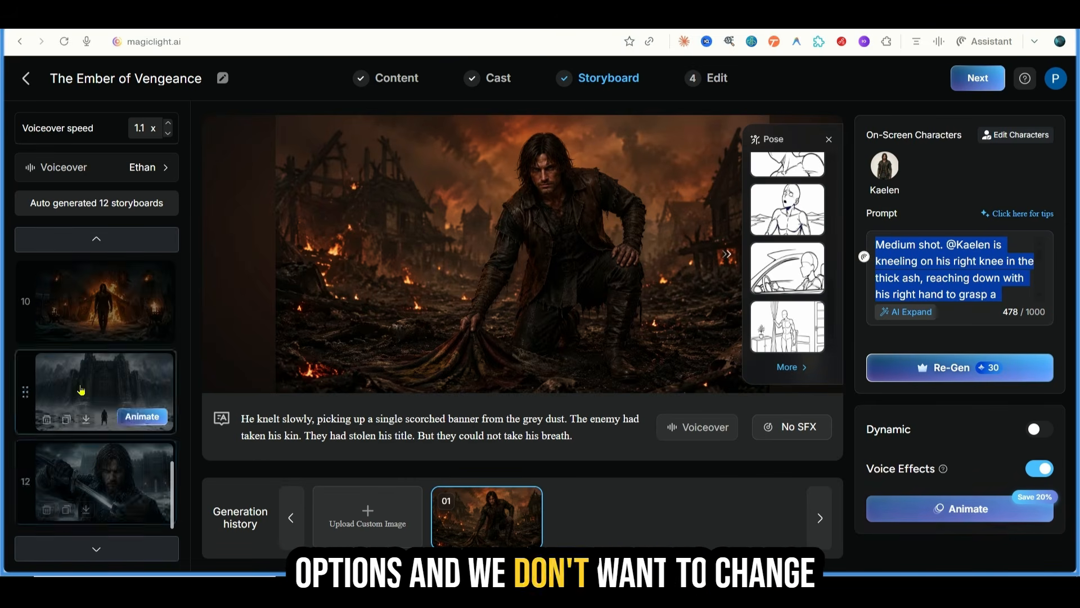
scroll(82, 404, "up", 10)
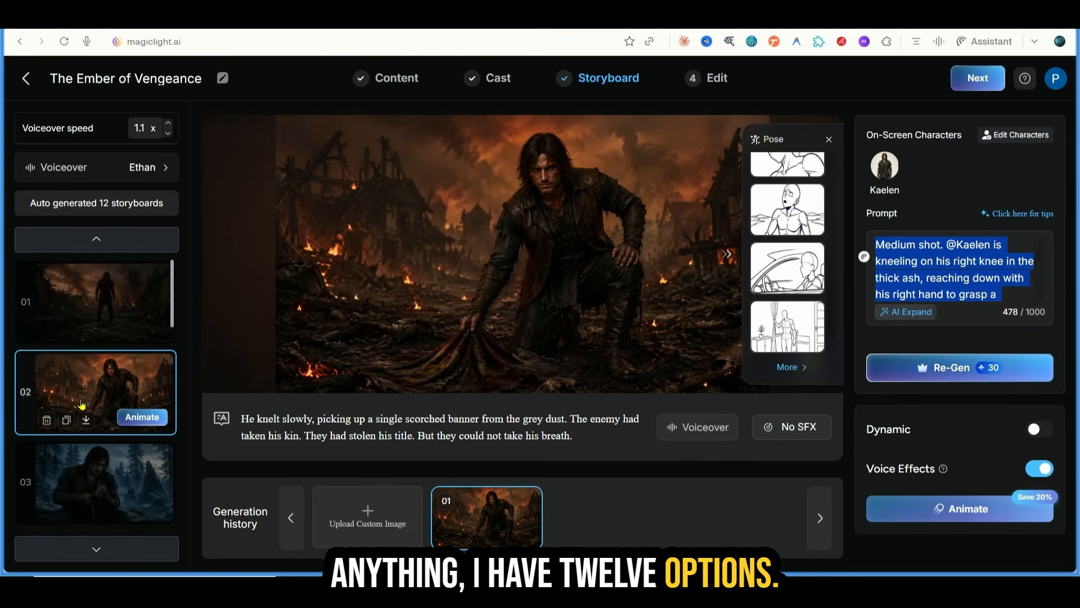
Open the animation settings for the second shot and examine the available video models and their credit costs per shot
mouse_move(143, 306)
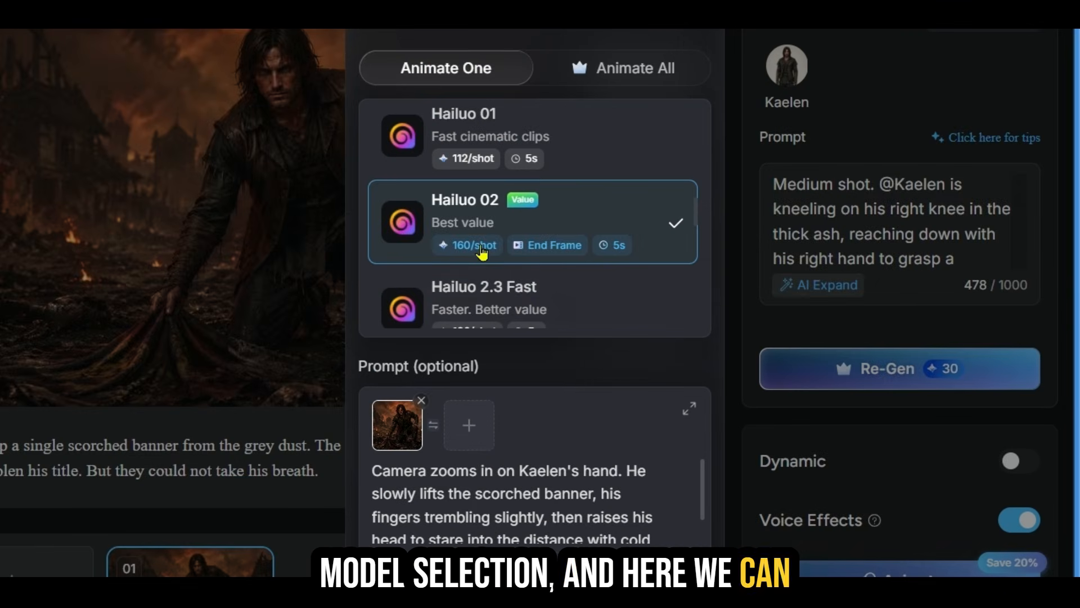
scroll(480, 250, "up", 4)
scroll(482, 252, "up", 8)
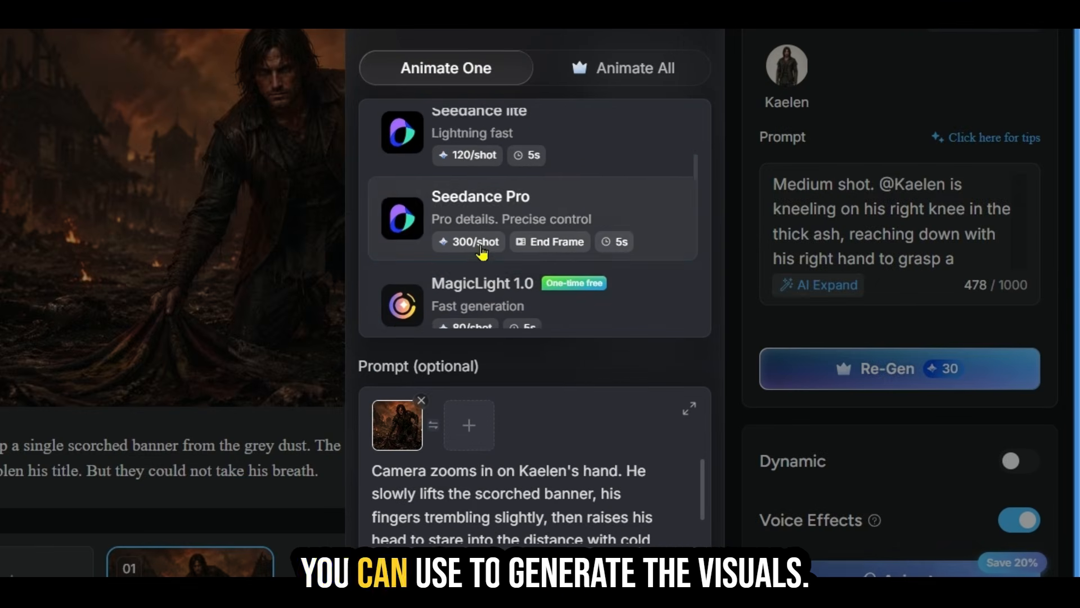
scroll(482, 252, "up", 3)
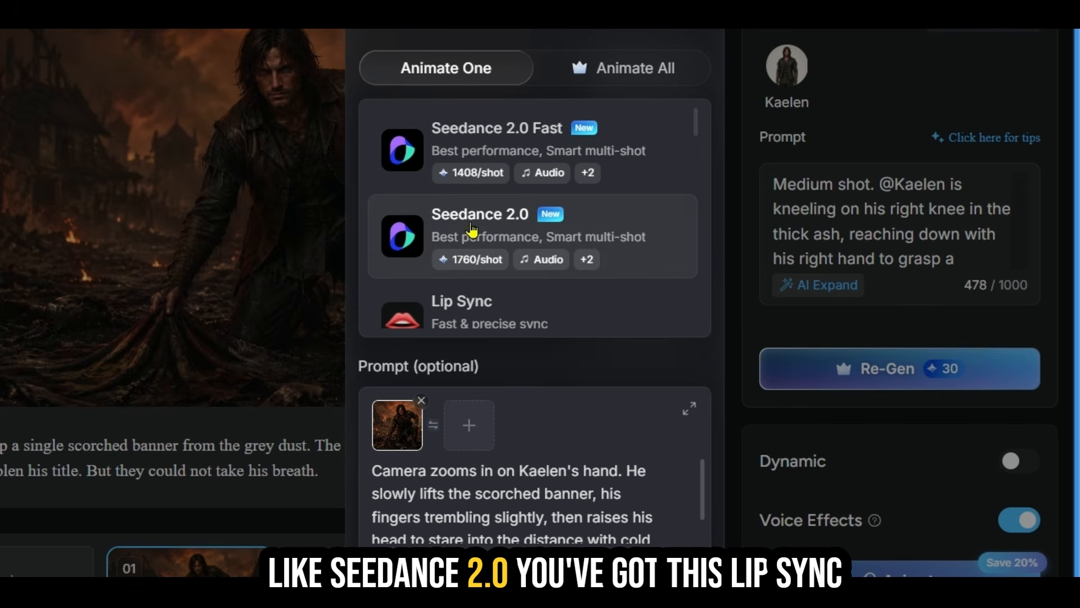
scroll(471, 230, "down", 3)
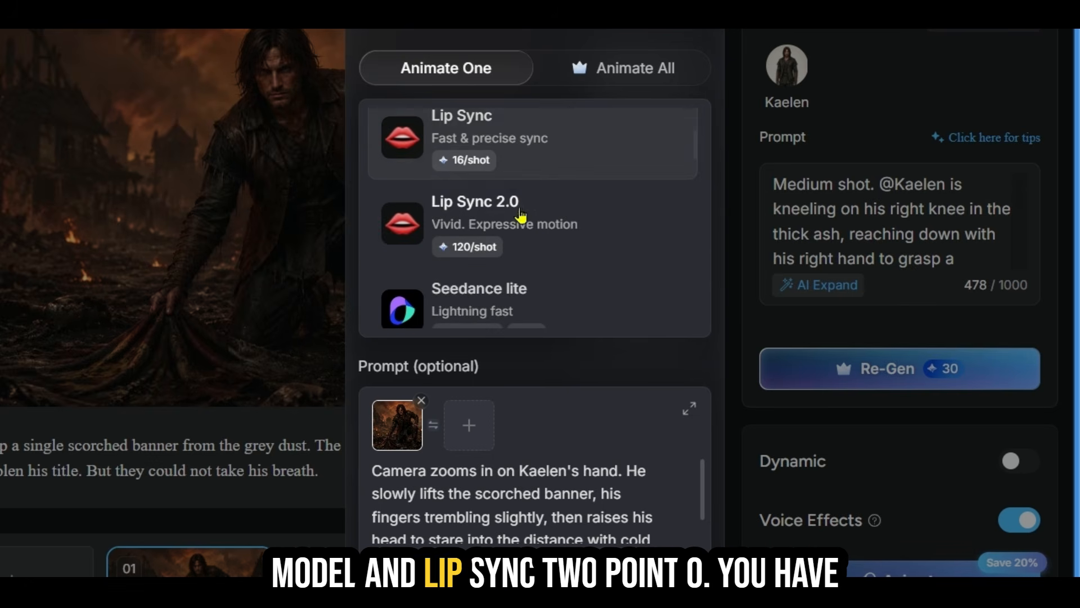
scroll(461, 228, "down", 2)
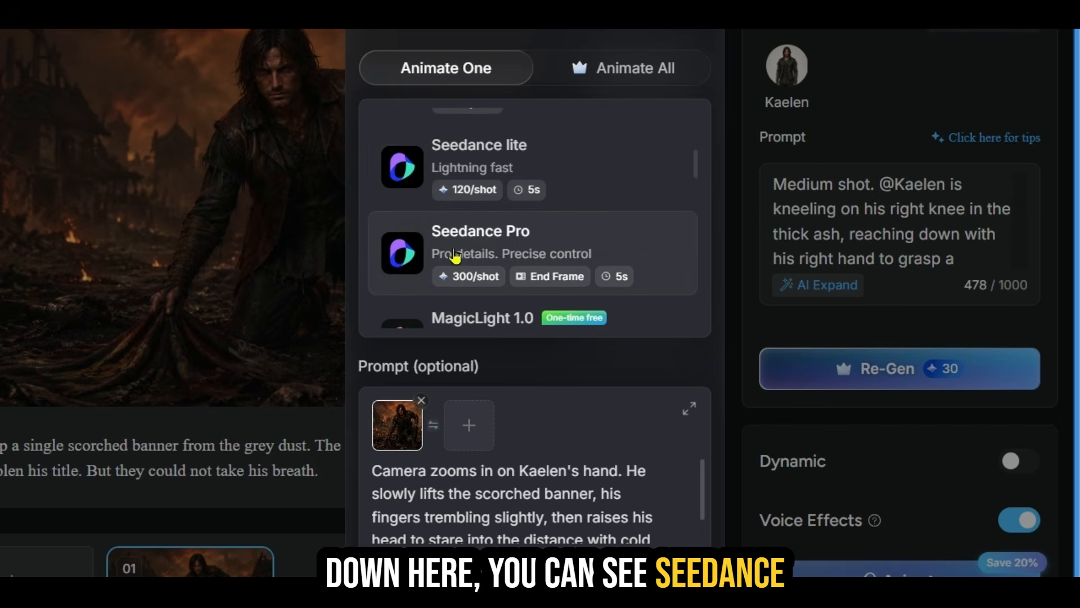
scroll(450, 248, "down", 2)
scroll(455, 212, "up", 1)
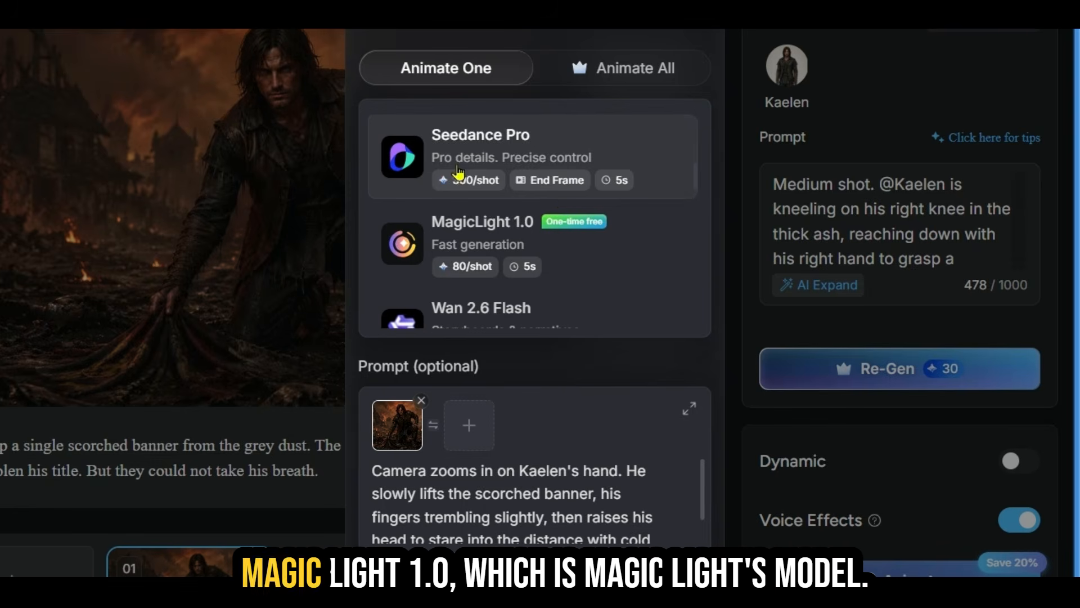
scroll(456, 257, "down", 3)
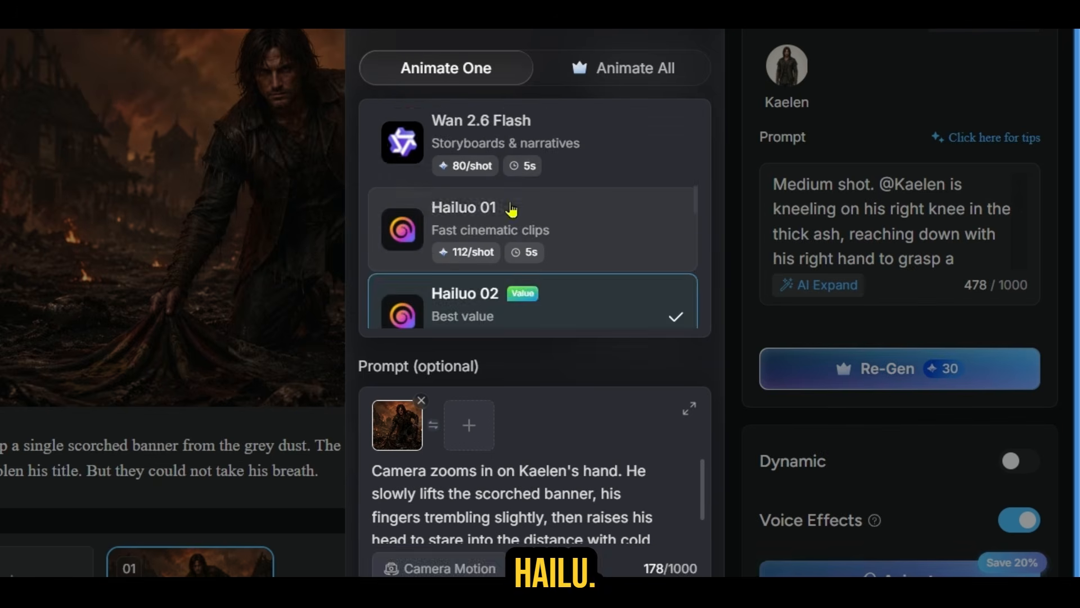
scroll(509, 212, "down", 5)
scroll(444, 197, "down", 4)
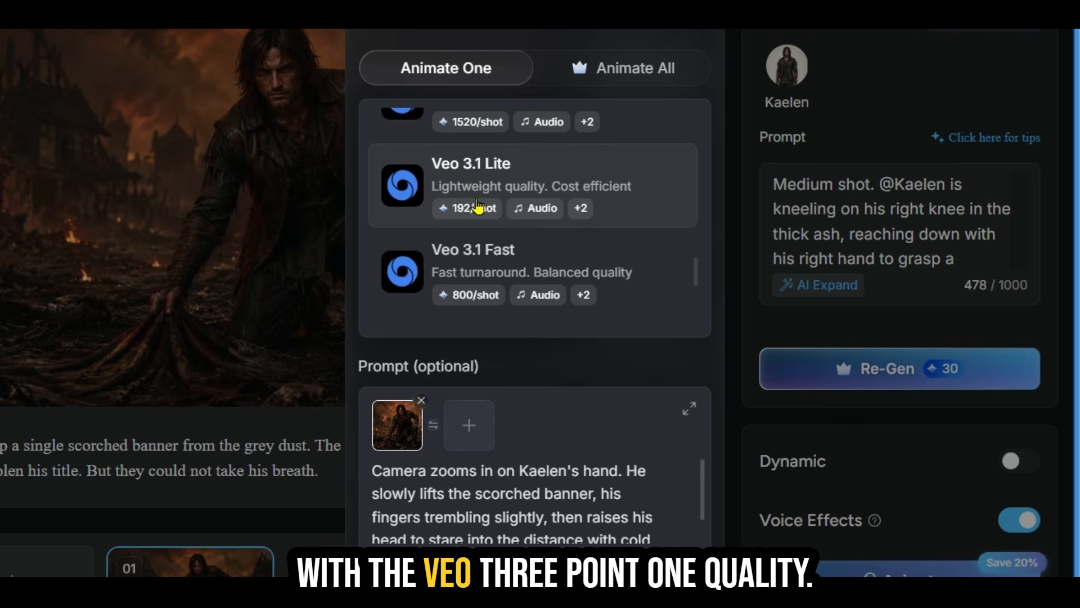
scroll(481, 200, "down", 3)
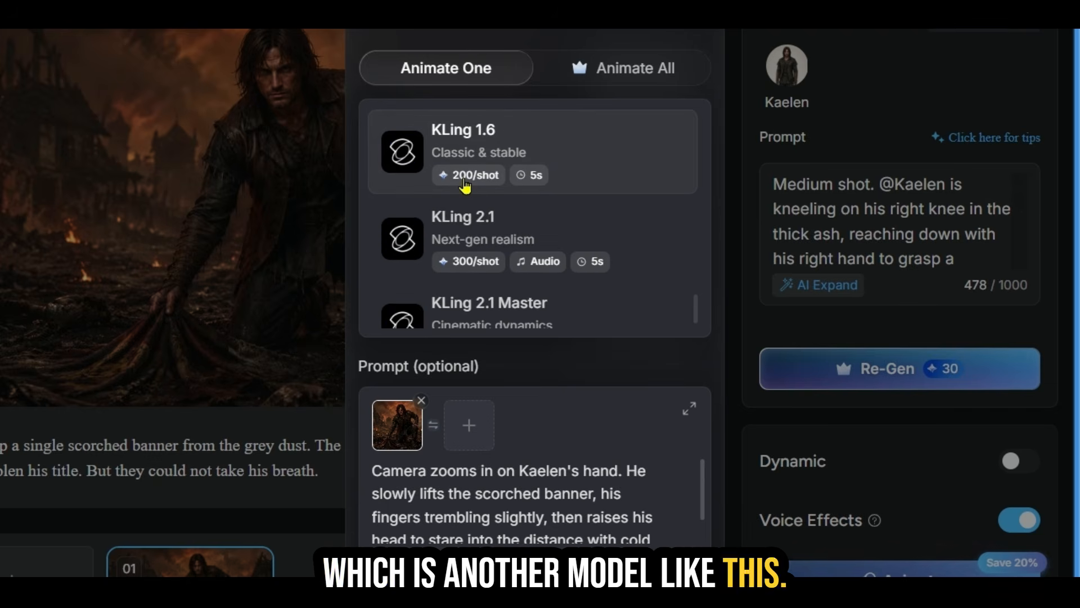
scroll(473, 214, "down", 1)
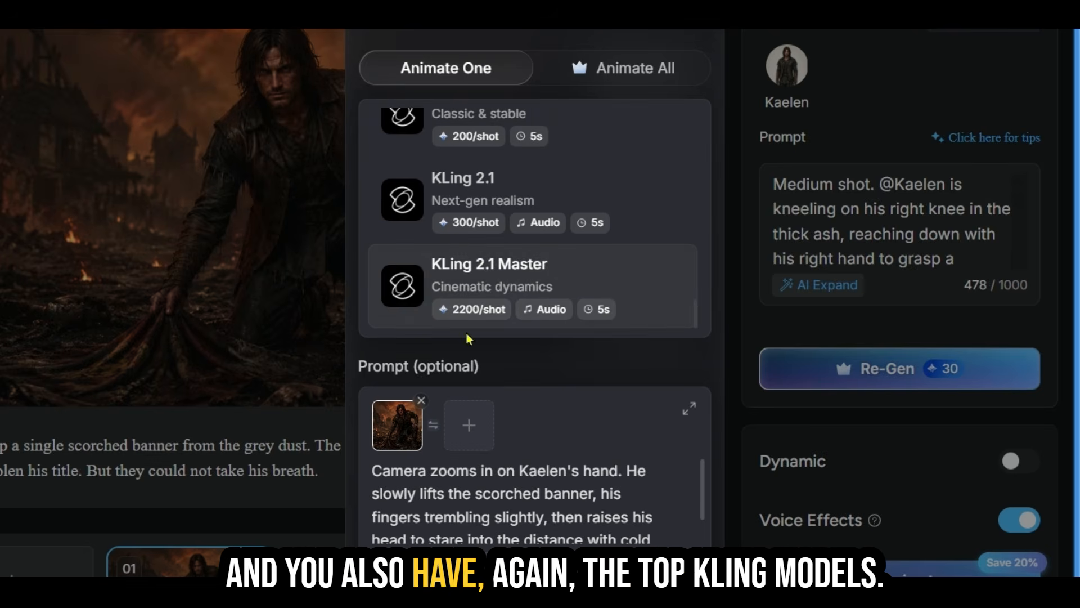
scroll(444, 197, "up", 10)
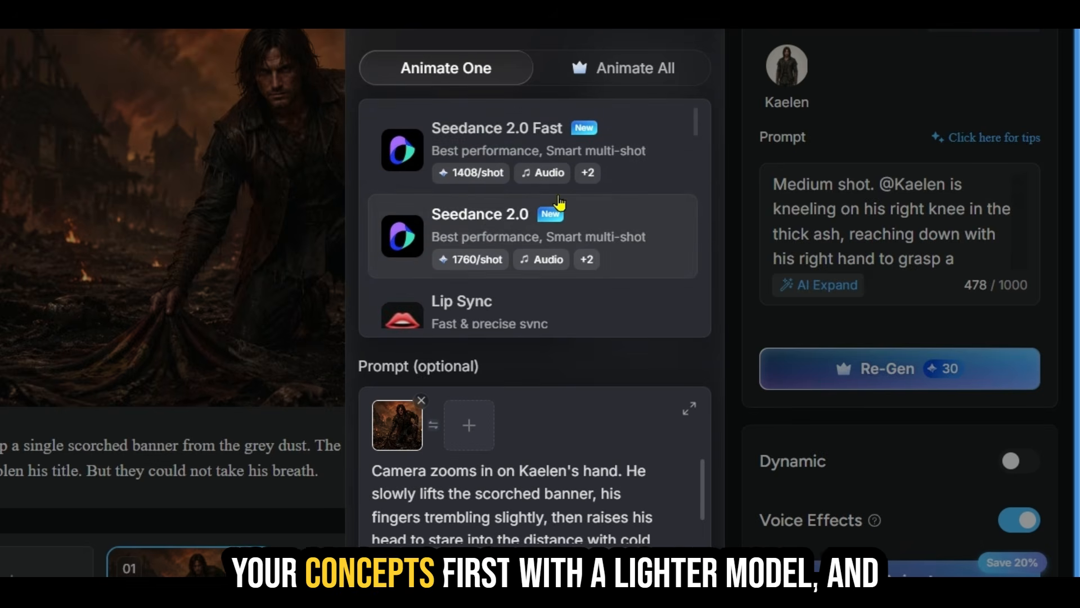
Switch from animating one shot to animating all, try Seedance 2.0 as the model, and review the selected shots and total credit cost
scroll(560, 203, "down", 5)
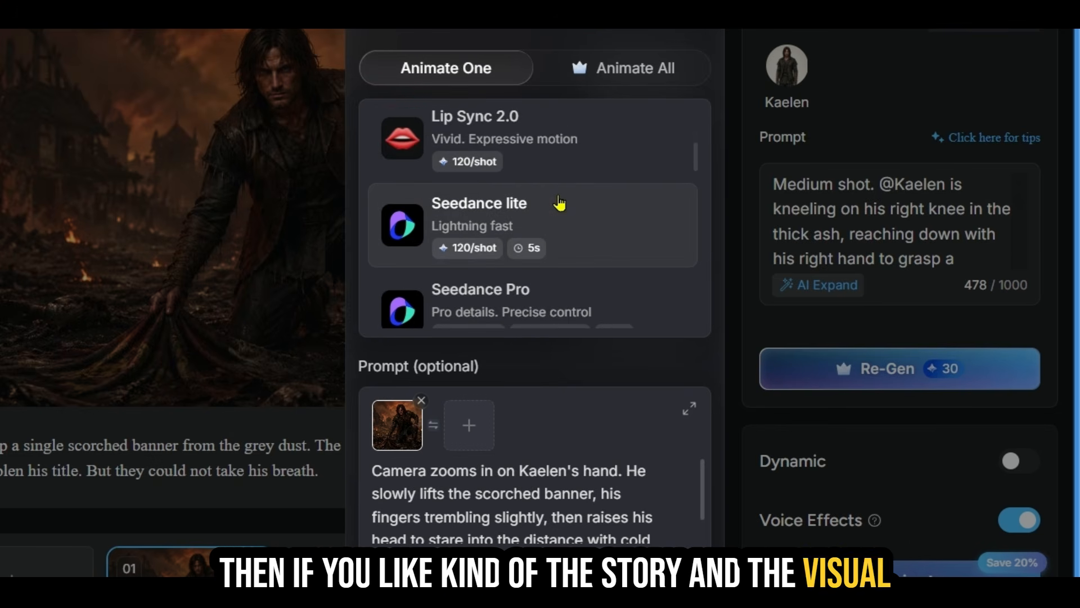
scroll(560, 204, "up", 5)
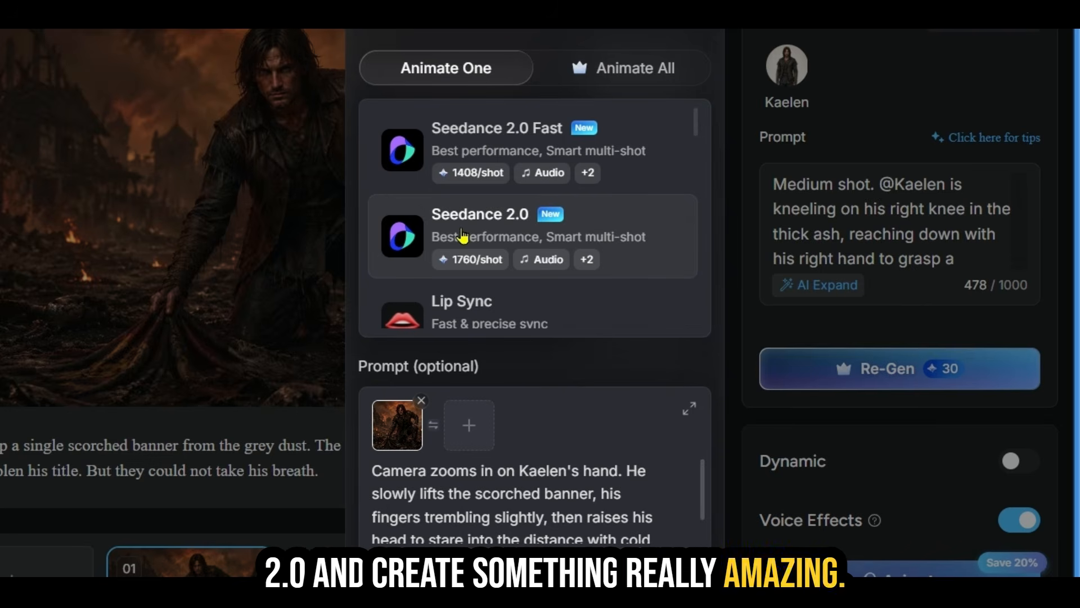
left_click(559, 79)
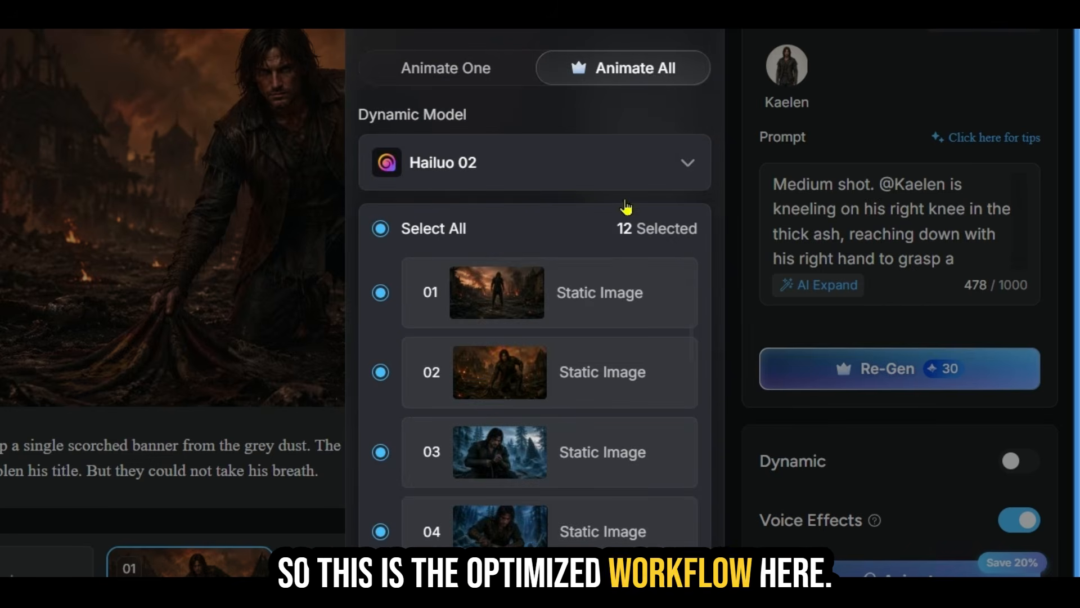
scroll(513, 384, "down", 10)
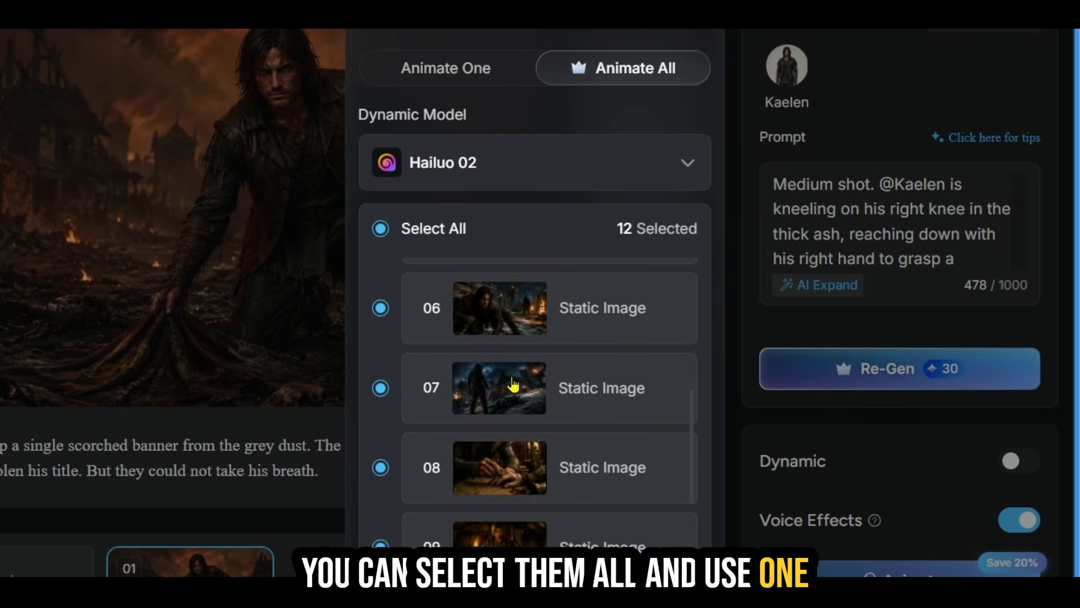
scroll(513, 385, "up", 10)
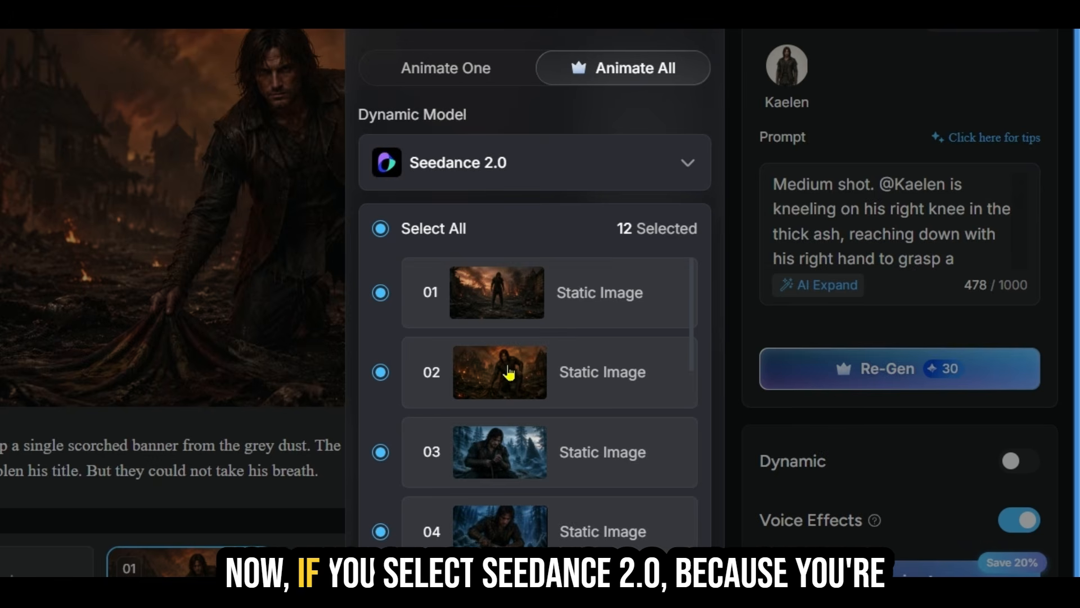
scroll(504, 411, "down", 10)
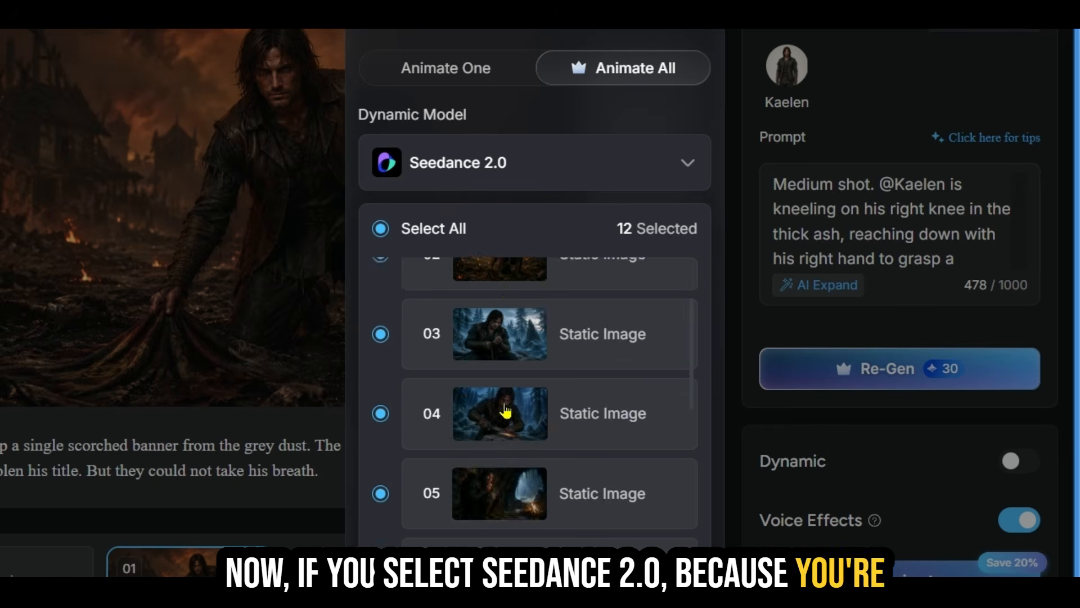
scroll(502, 416, "up", 10)
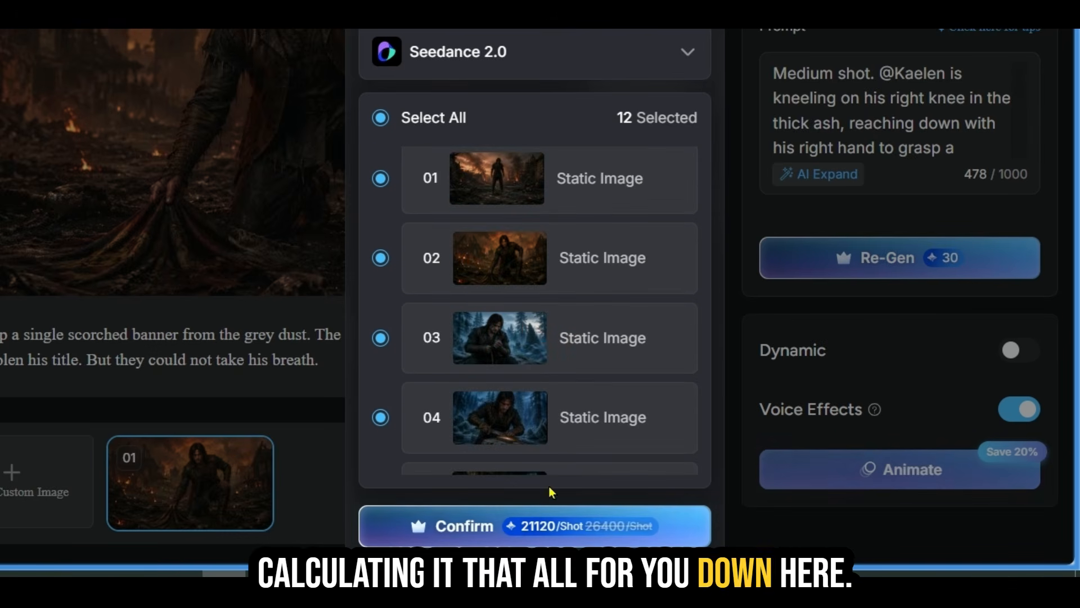
scroll(518, 326, "up", 1)
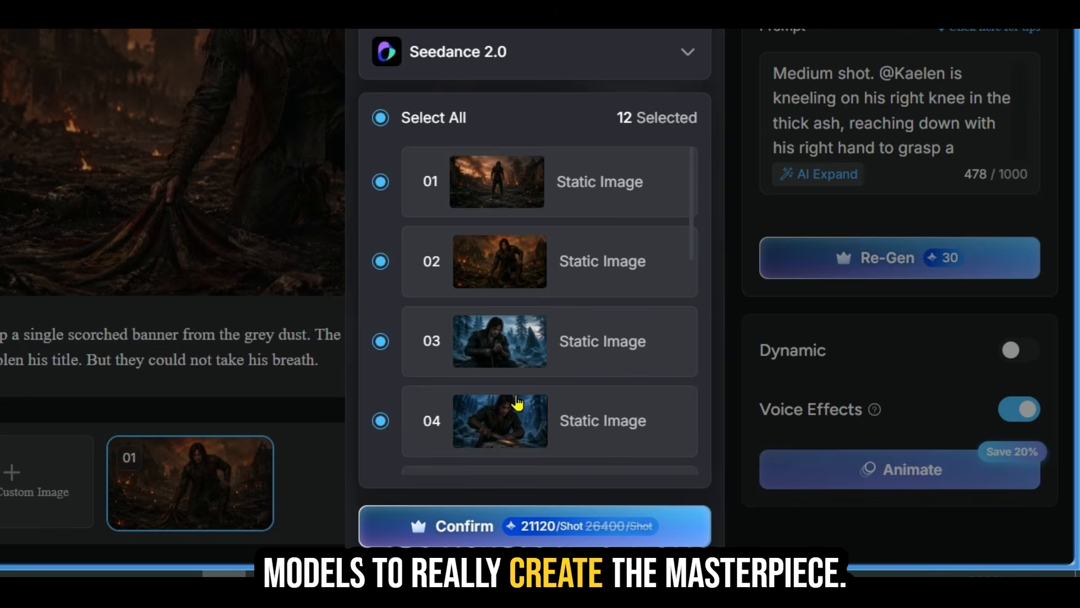
Choose Veo 3.1 Lite as the model for all 12 shots and confirm the batch animation
left_click(495, 54)
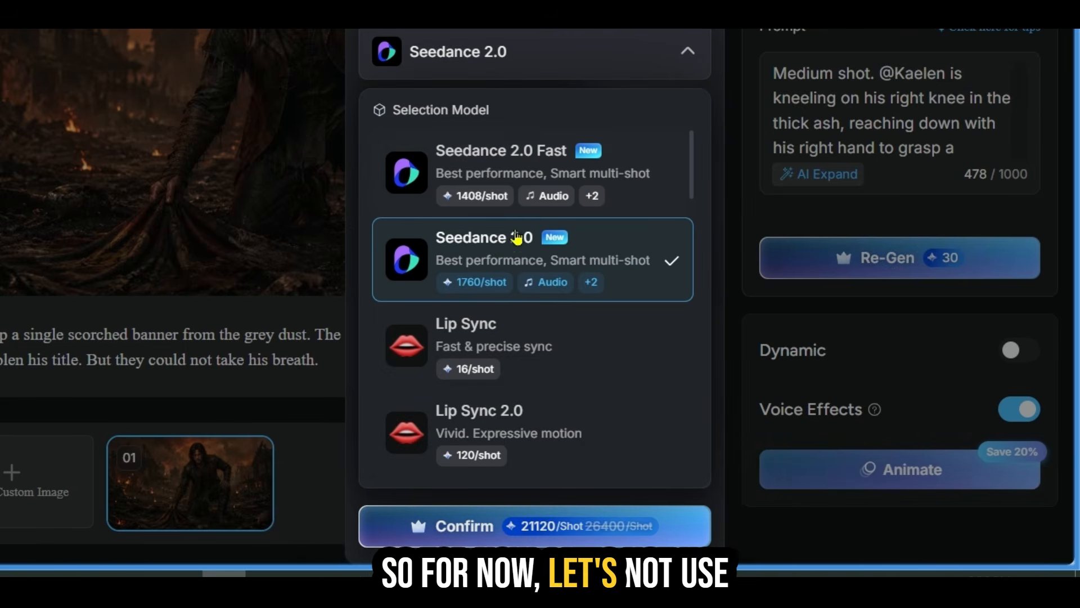
scroll(506, 252, "down", 2)
scroll(506, 251, "down", 13)
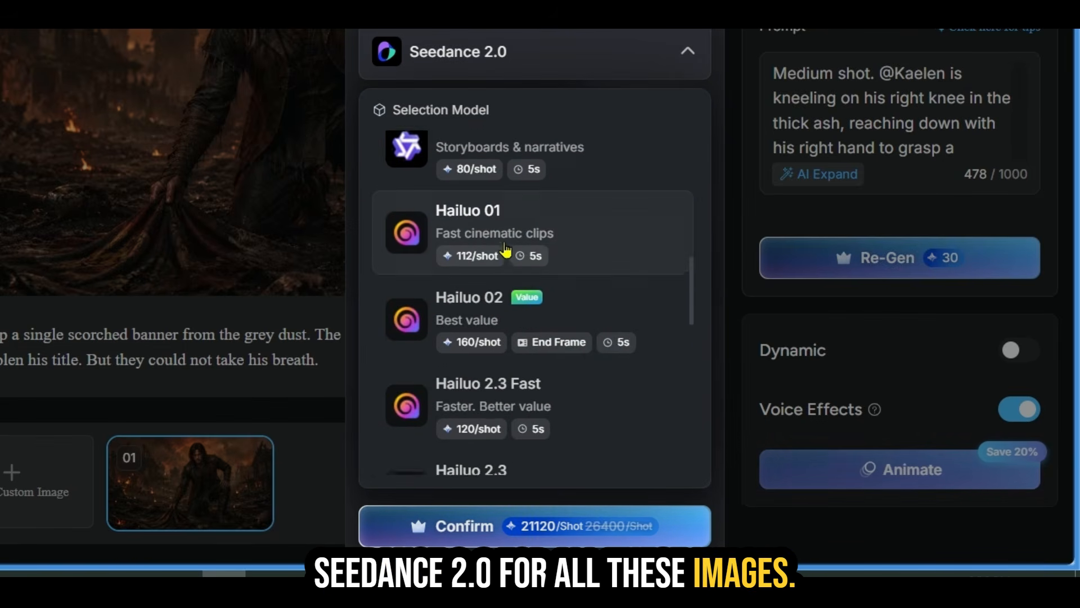
scroll(505, 251, "down", 5)
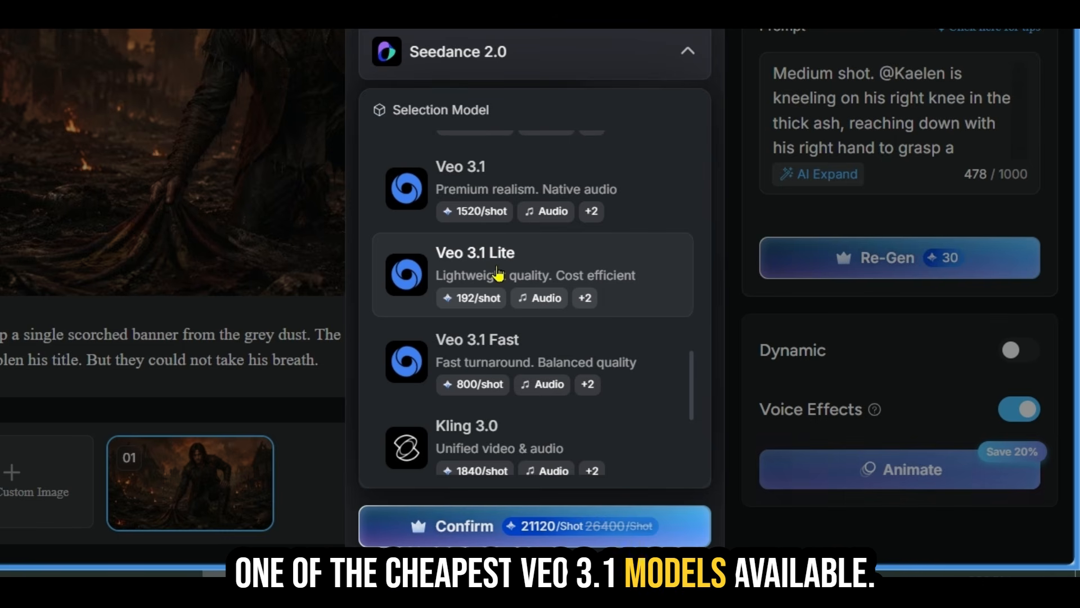
left_click(497, 273)
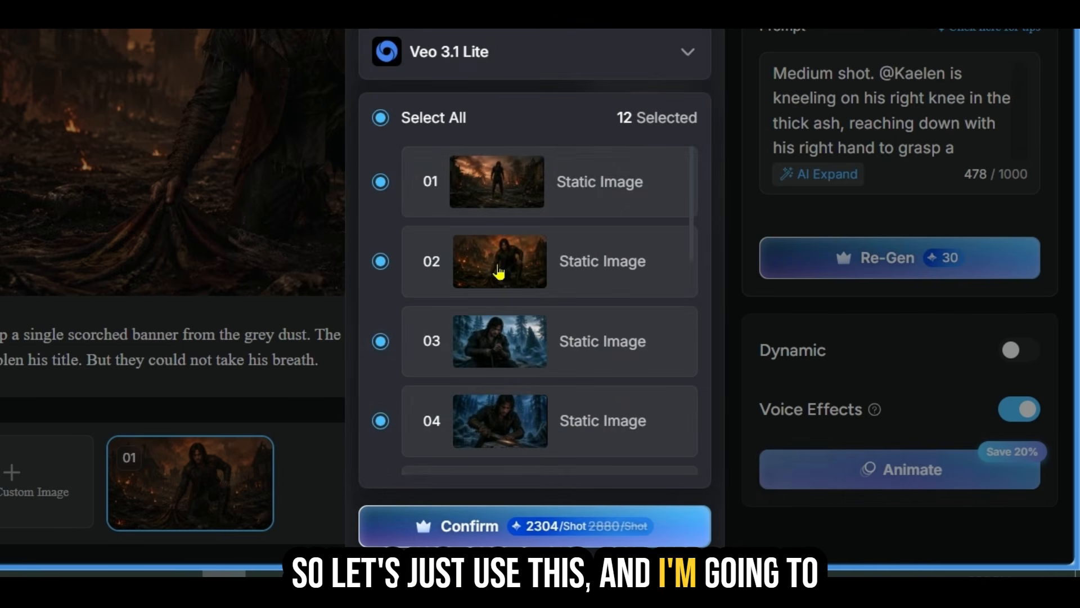
scroll(513, 372, "down", 10)
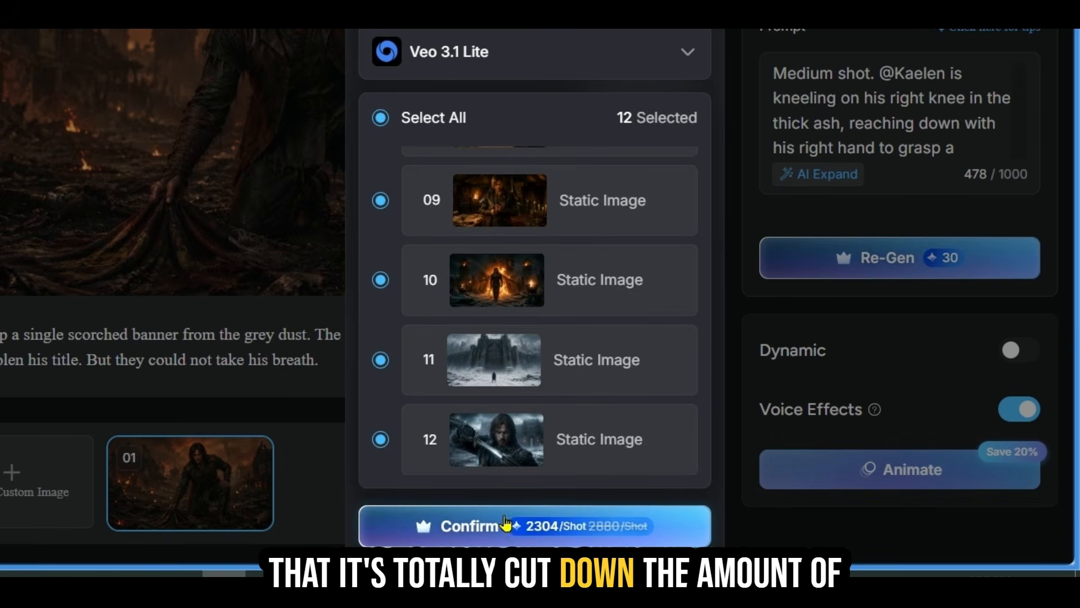
left_click(458, 529)
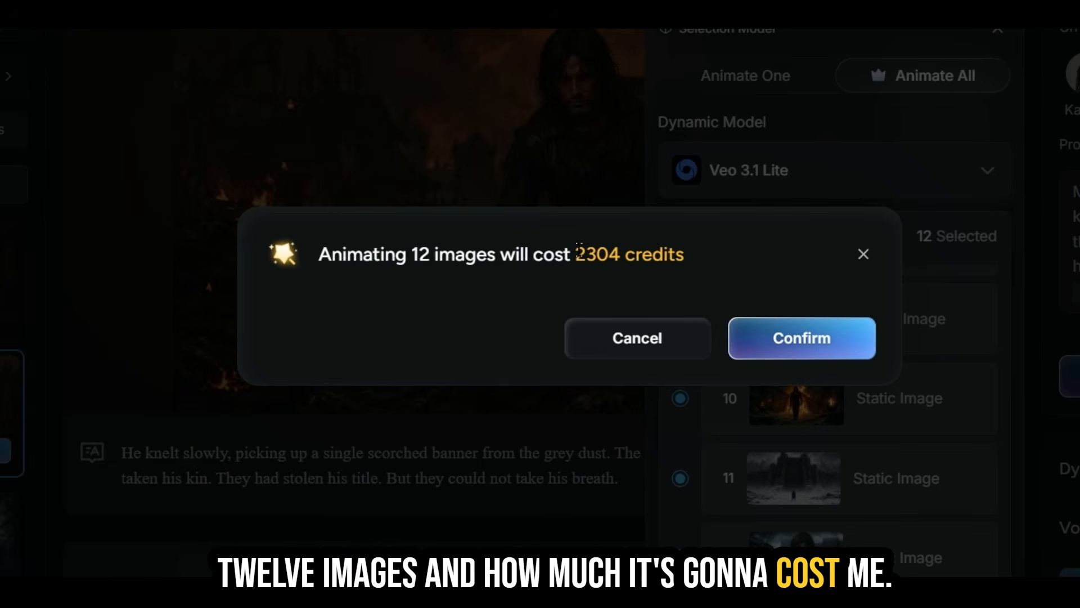
left_click(792, 338)
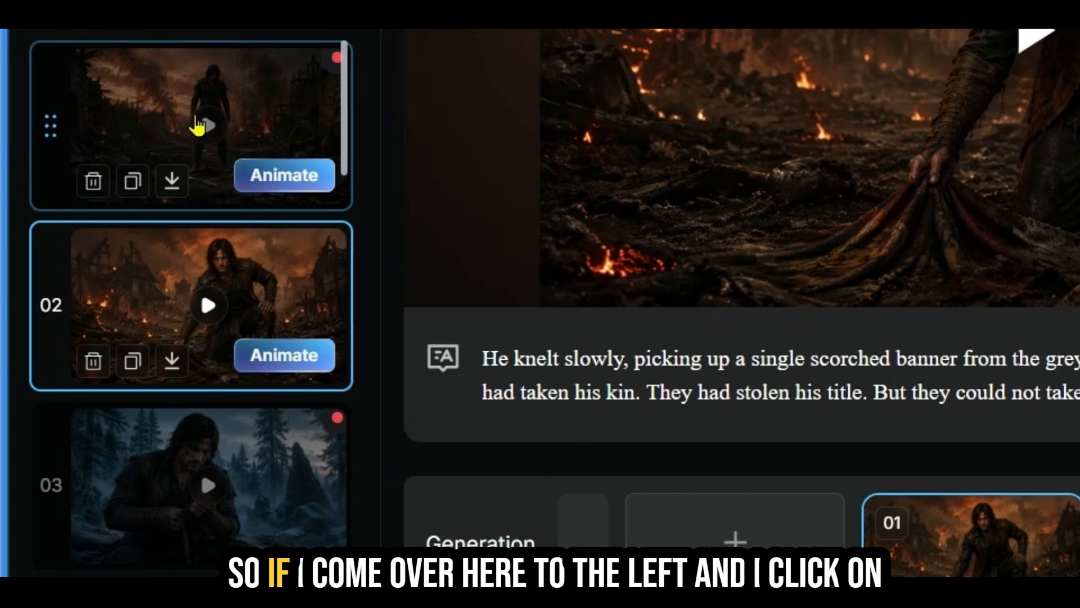
Open and play the animated clips of the first storyboard shots to check their motion
left_click(146, 131)
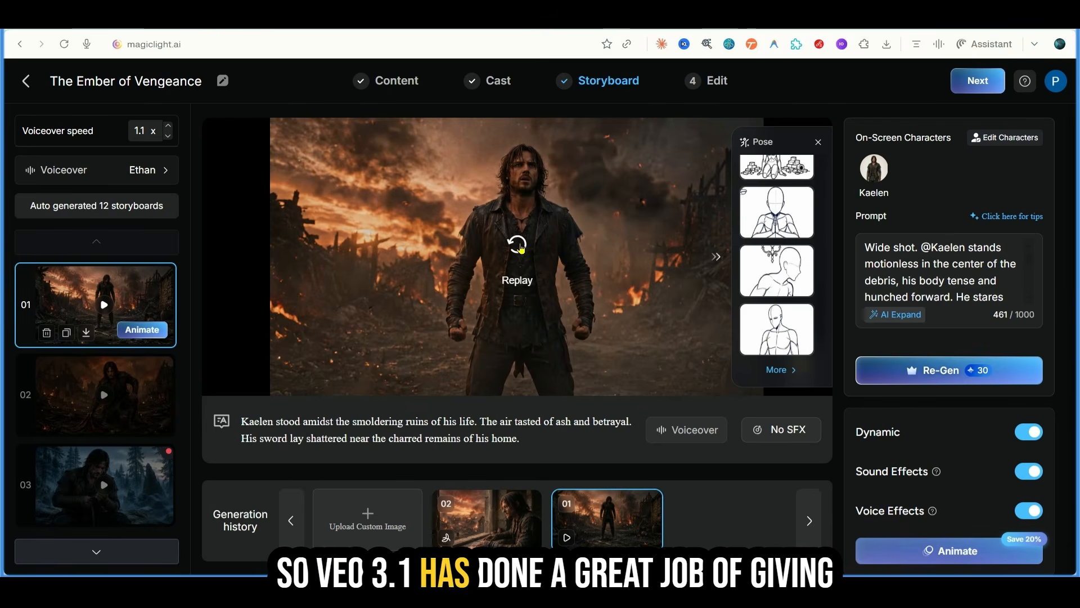
left_click(519, 247)
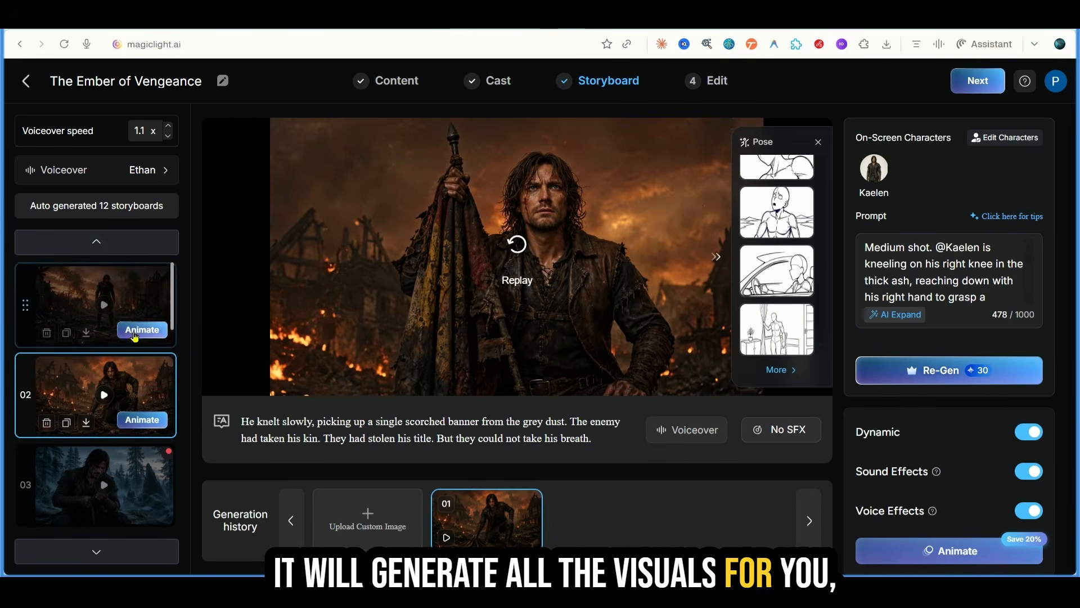
scroll(135, 336, "down", 1)
left_click(104, 428)
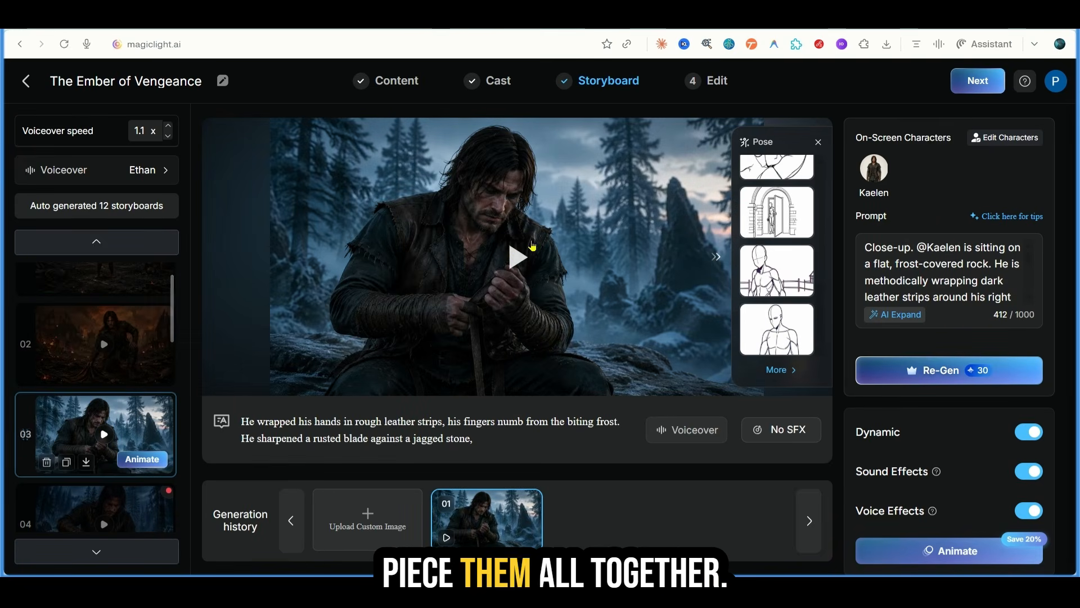
left_click(508, 252)
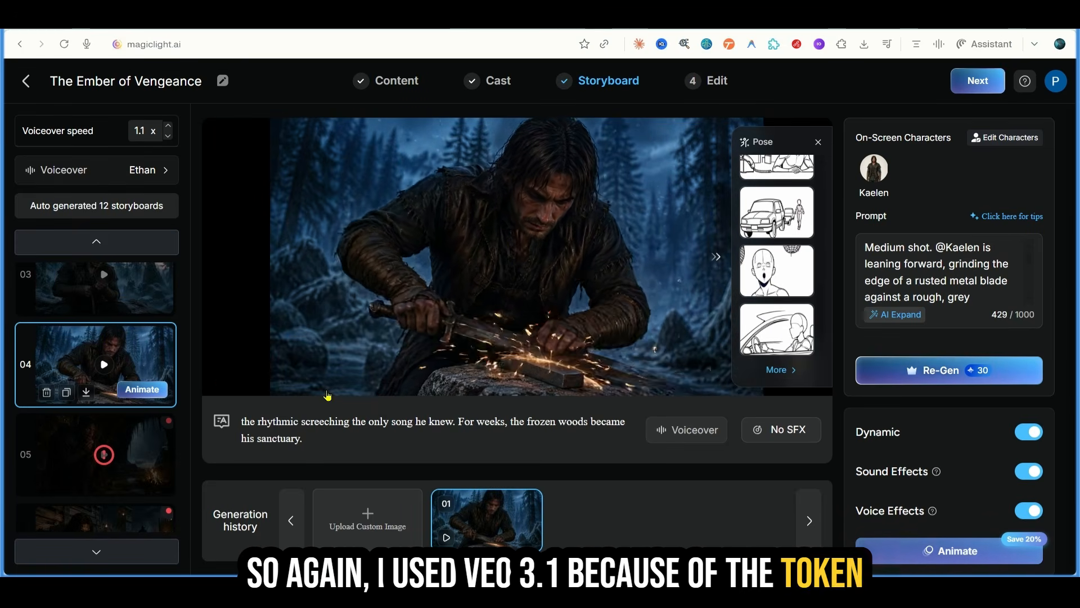
Open the fifth shot, read the guidelines on fixing animation errors, highlight the advice on regenerating the image, and close them
scroll(142, 382, "up", 3)
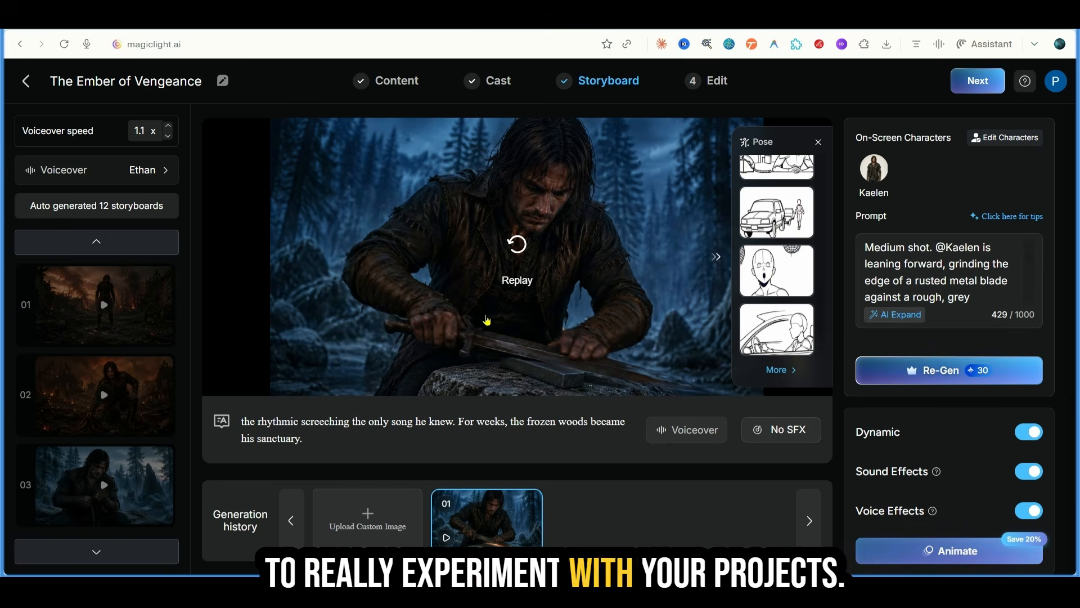
mouse_move(85, 426)
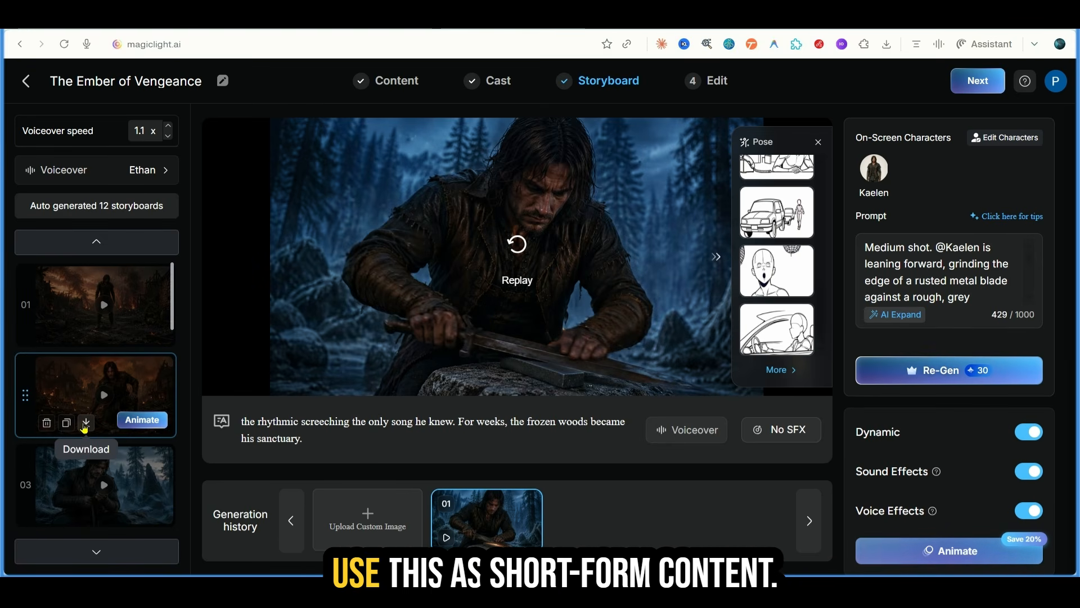
scroll(90, 422, "down", 5)
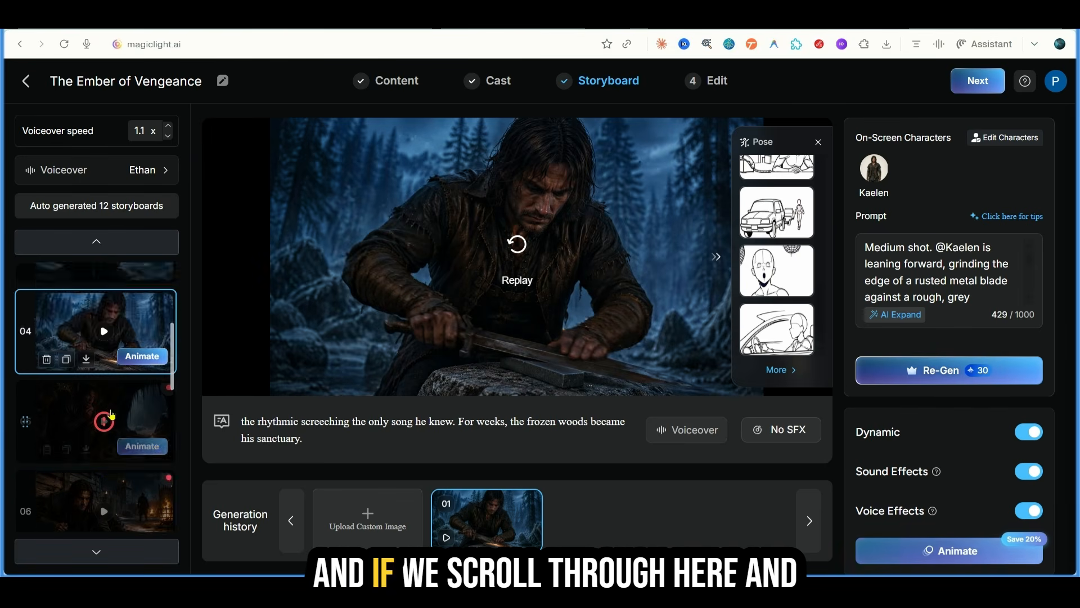
scroll(111, 415, "down", 1)
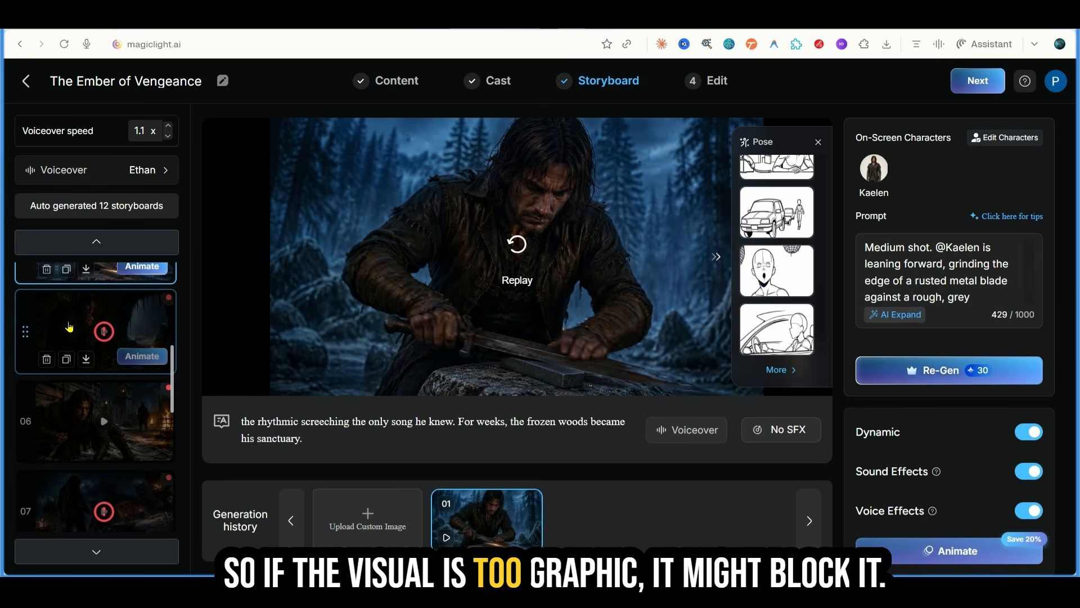
left_click(135, 341)
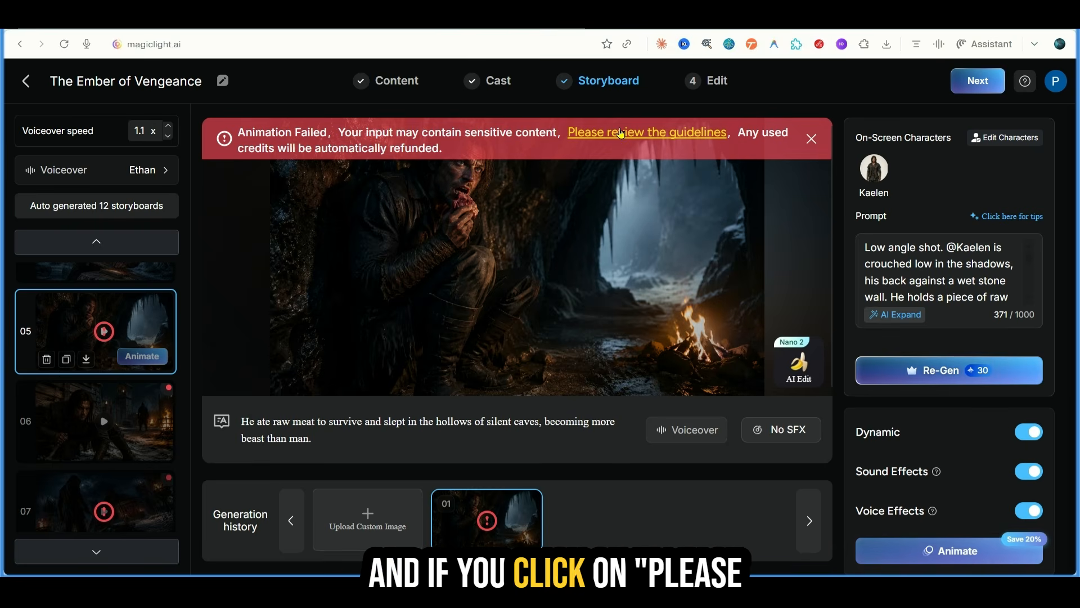
left_click(621, 133)
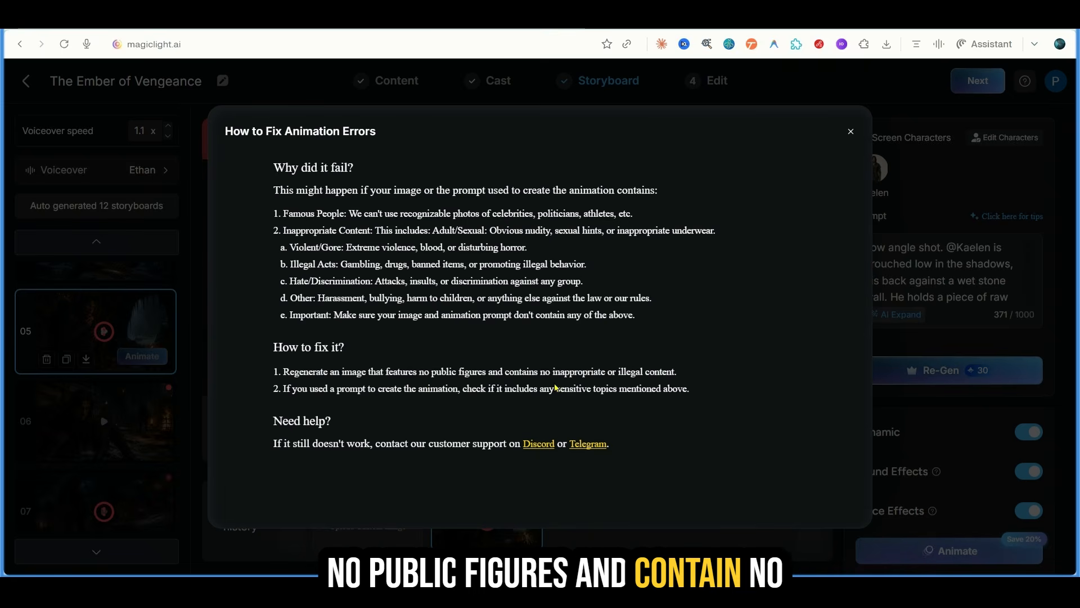
left_click_drag(676, 371, 276, 371)
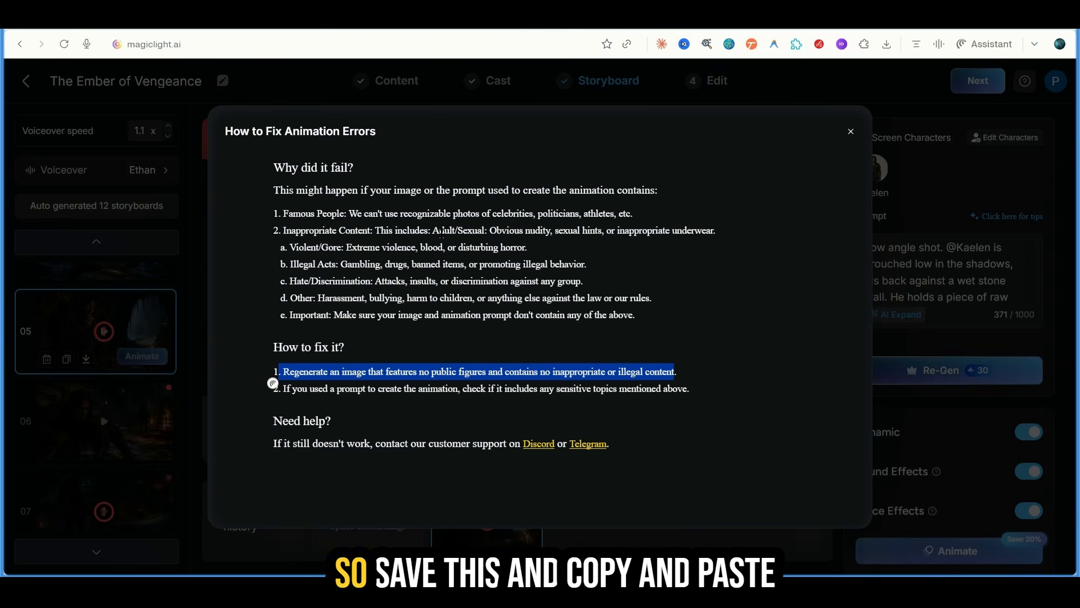
left_click(851, 133)
left_click(851, 133)
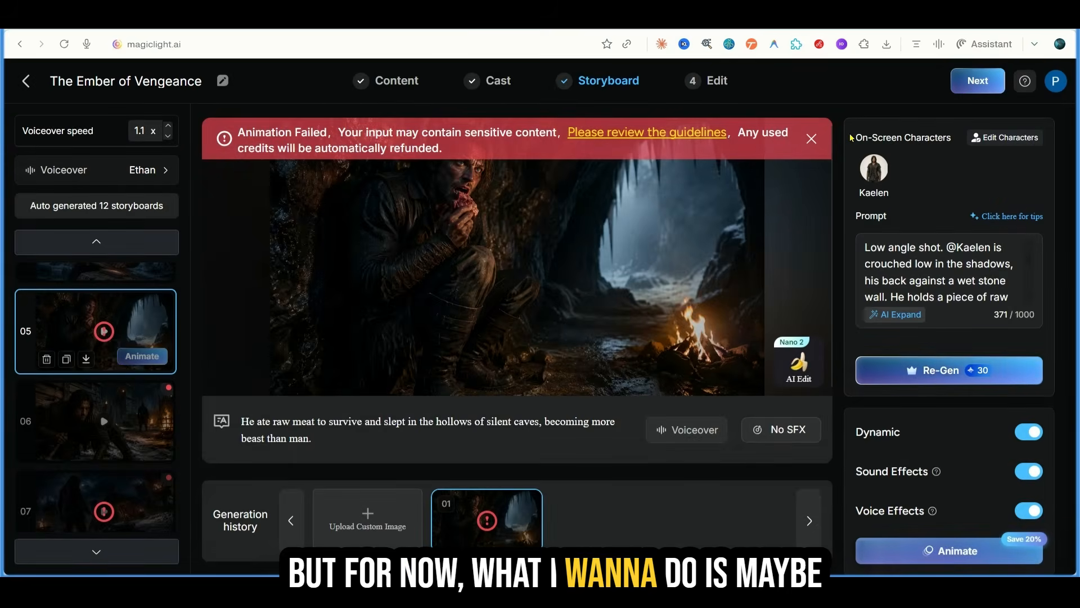
Regenerate the fifth shot's image from its existing prompt and look over the other storyboard shots
left_click(888, 379)
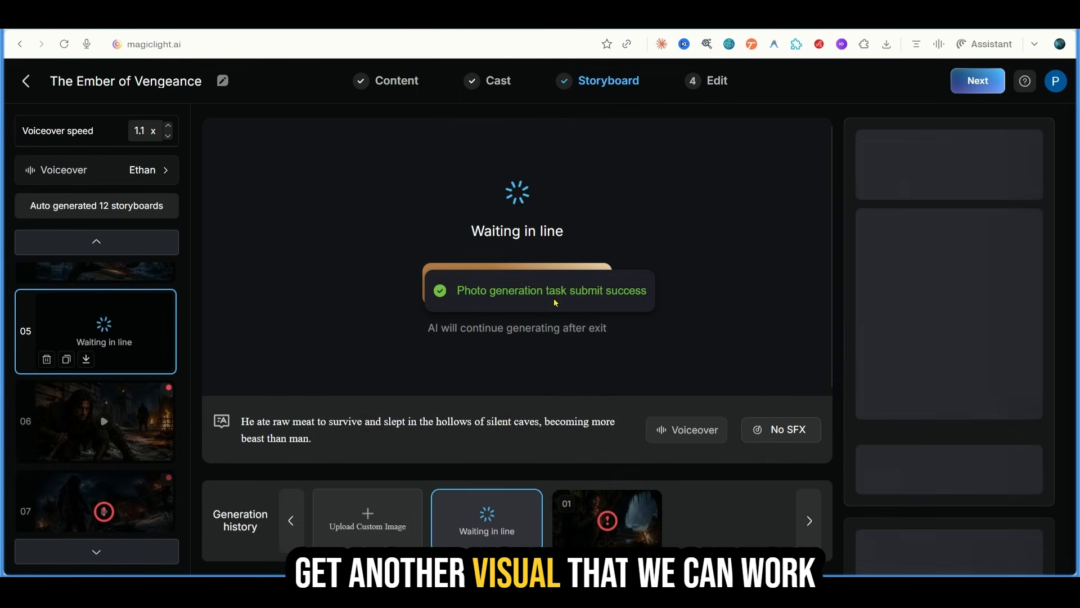
left_click(554, 302)
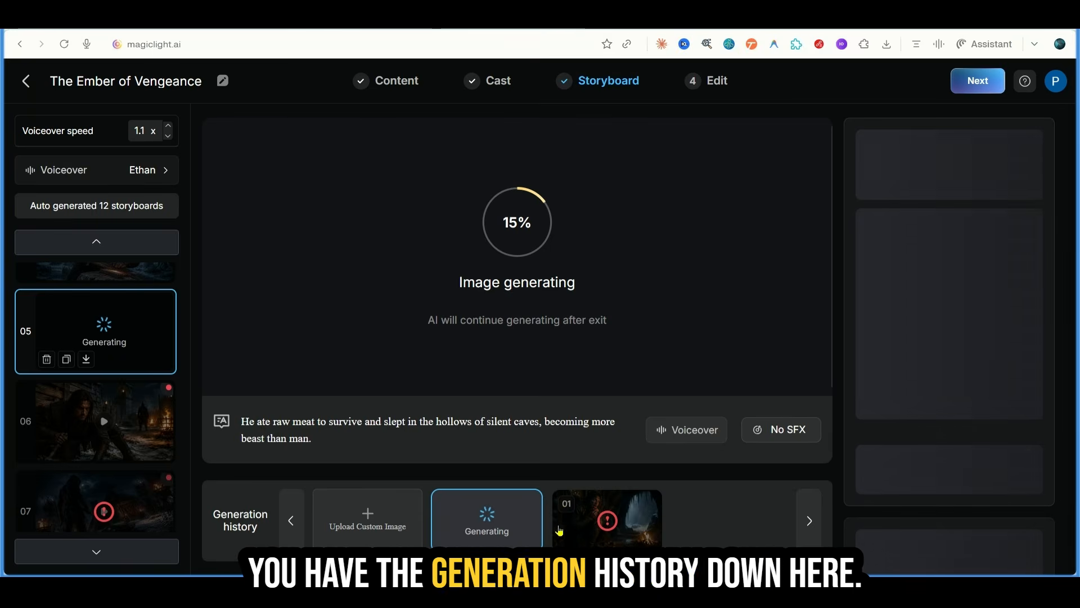
scroll(113, 416, "down", 5)
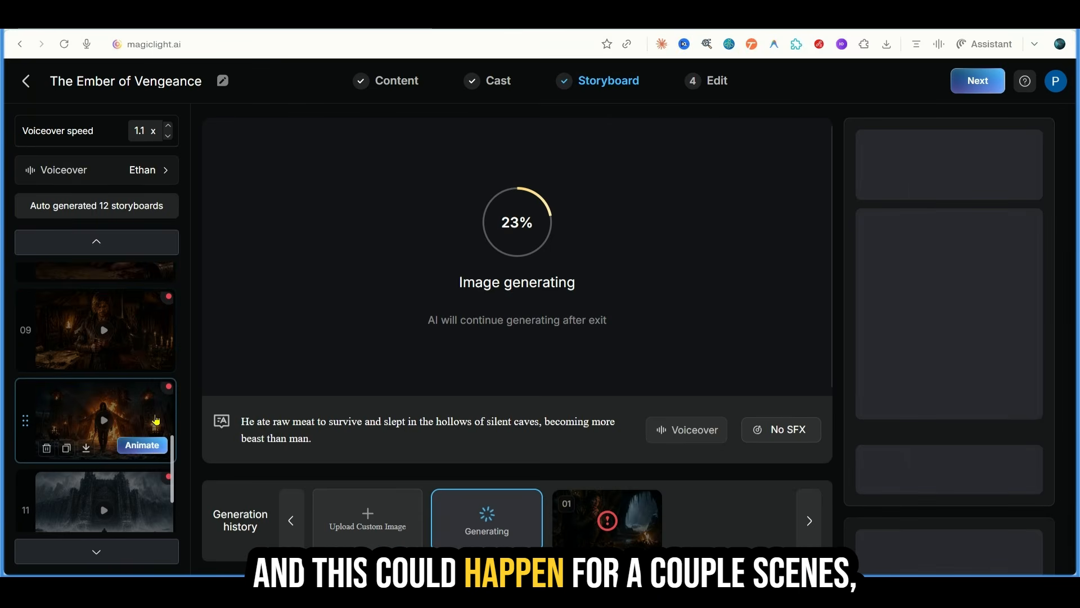
scroll(96, 427, "up", 4)
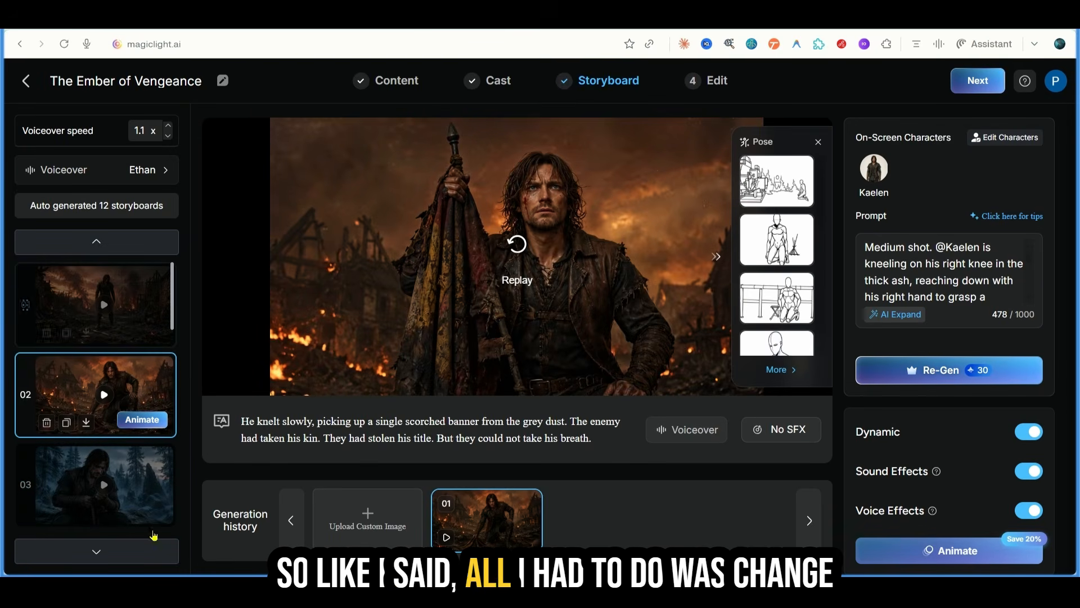
Check the storyboard through to the last shot, then advance to the Edit stage and browse the subtitle styles
scroll(134, 464, "down", 5)
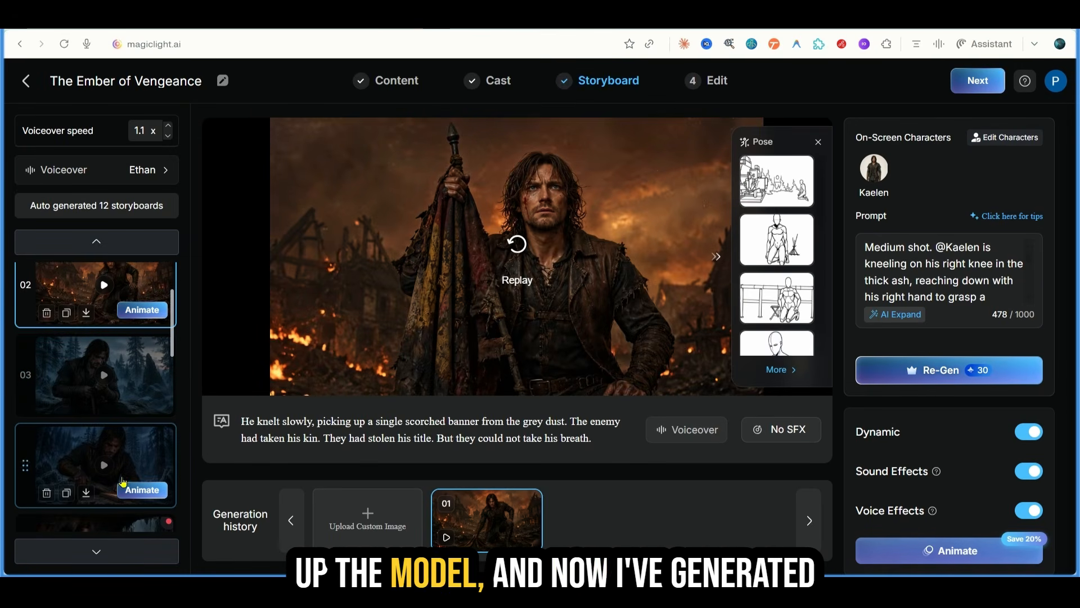
scroll(118, 386, "down", 10)
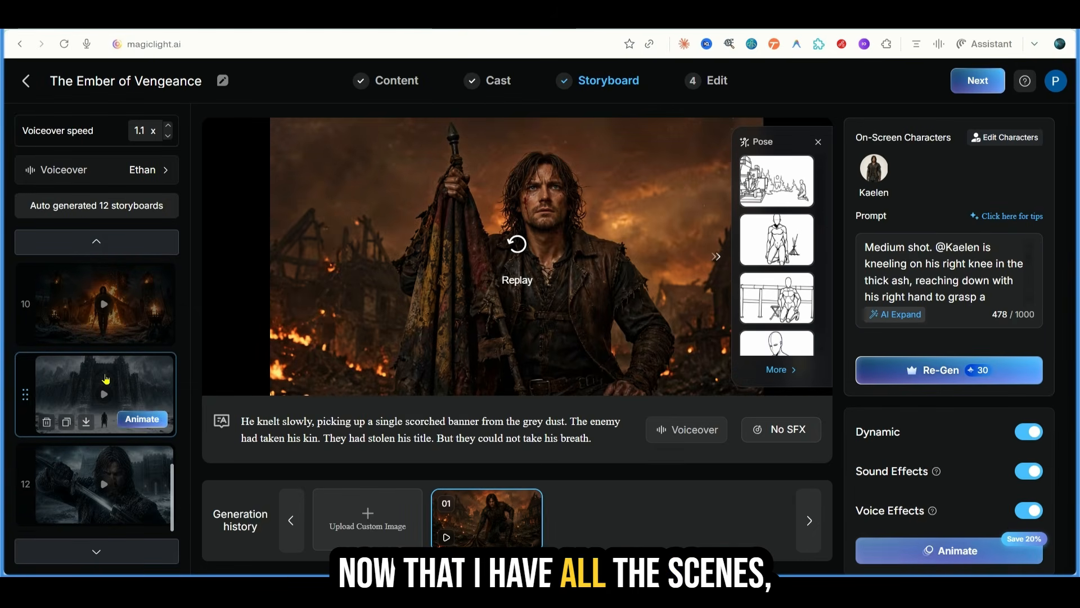
left_click(978, 81)
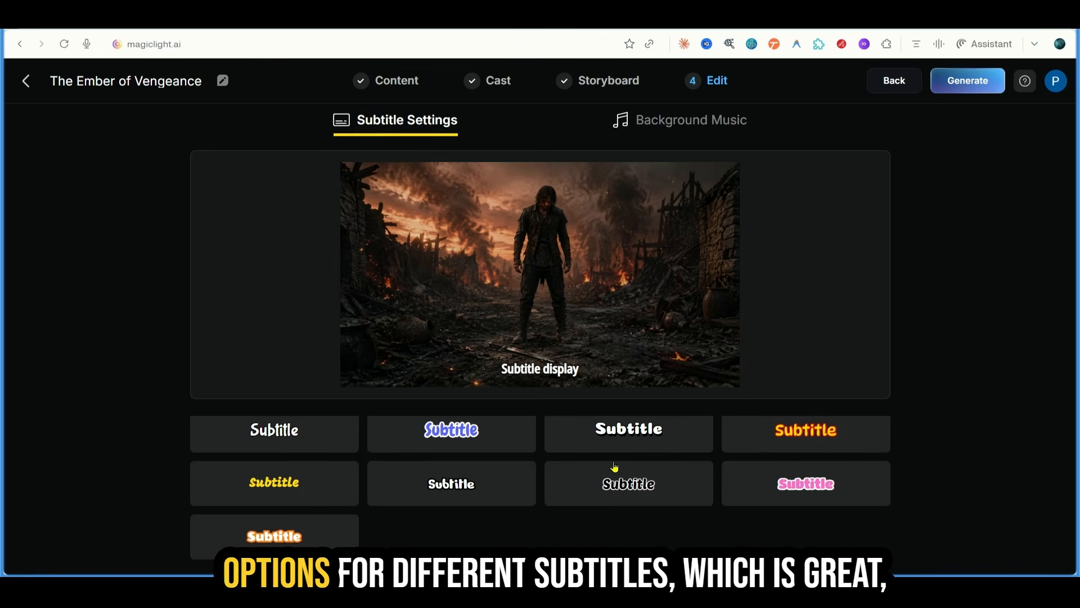
scroll(540, 484, "down", 2)
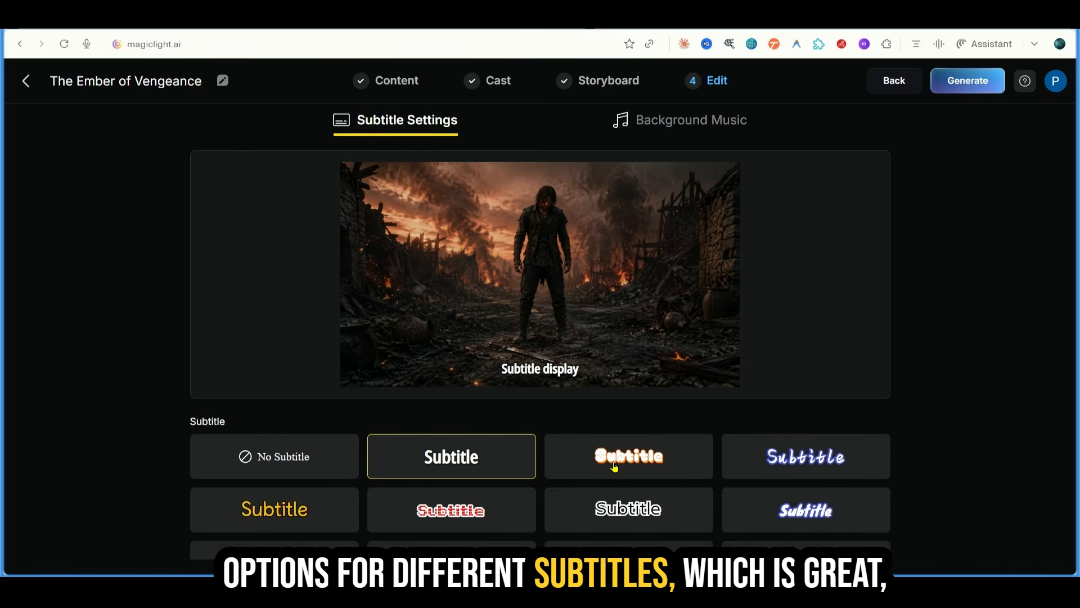
Preview a different subtitle style on the video, and set the subtitles back to the plain white default style beside No Subtitle
left_click(665, 126)
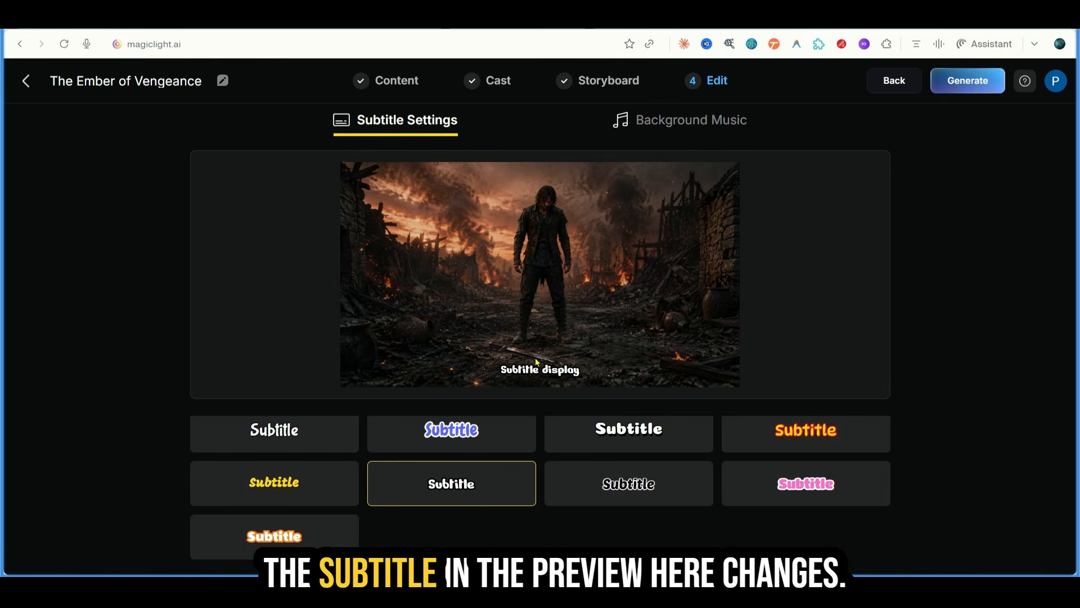
scroll(498, 453, "up", 5)
left_click(478, 460)
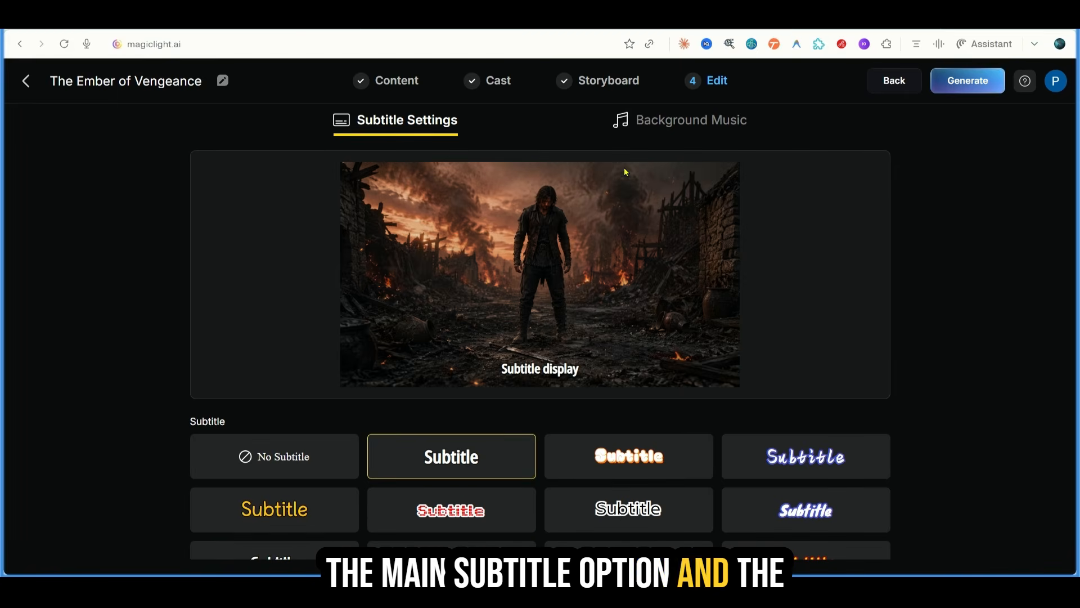
Browse the available background music tracks and apply one to the video
left_click(634, 125)
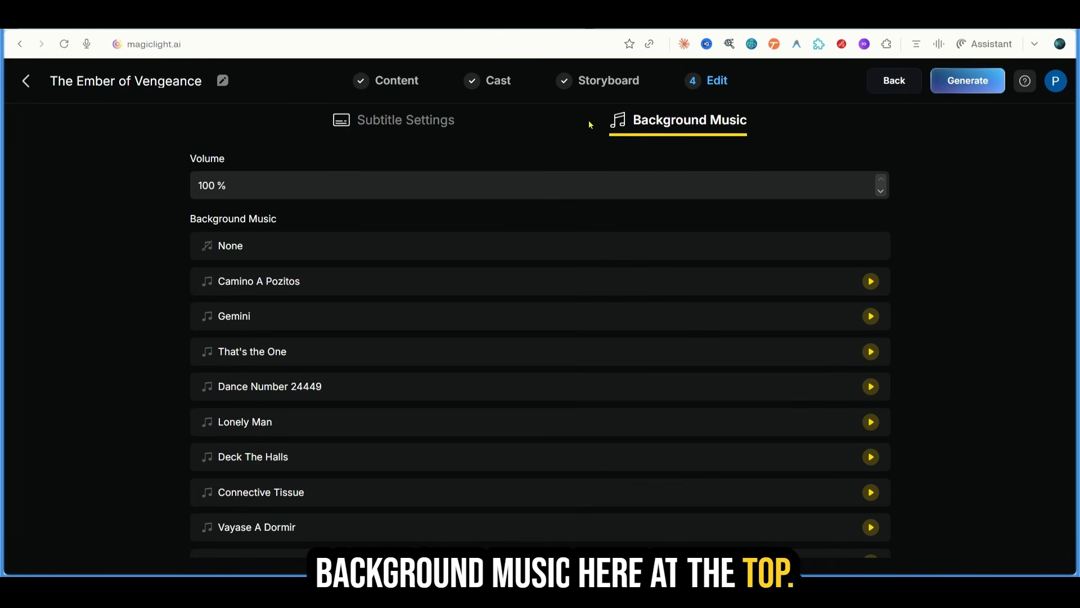
scroll(559, 487, "down", 3)
scroll(559, 489, "down", 15)
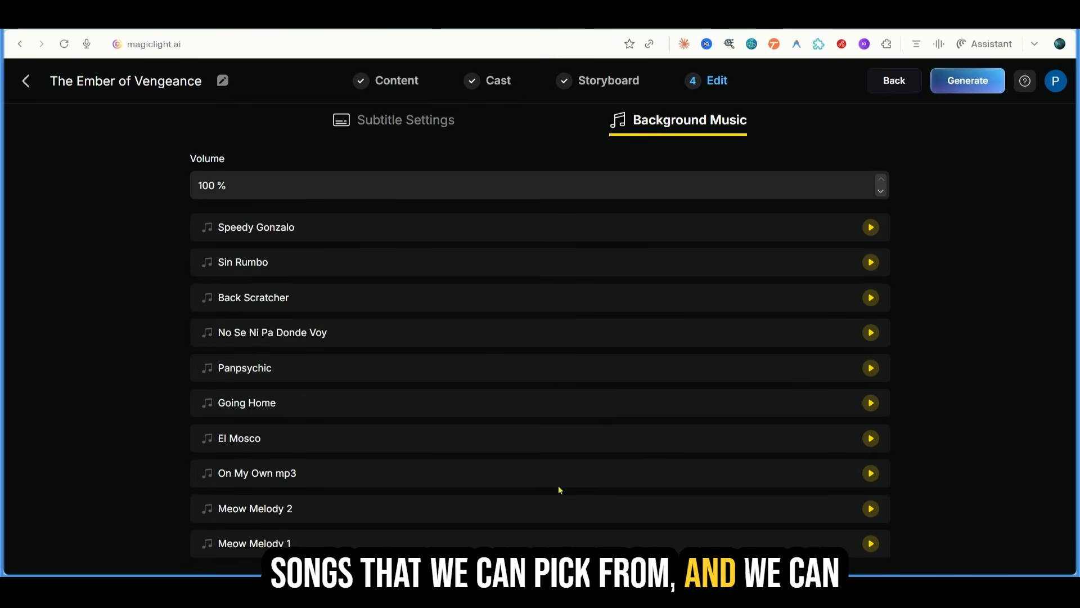
scroll(547, 413, "up", 12)
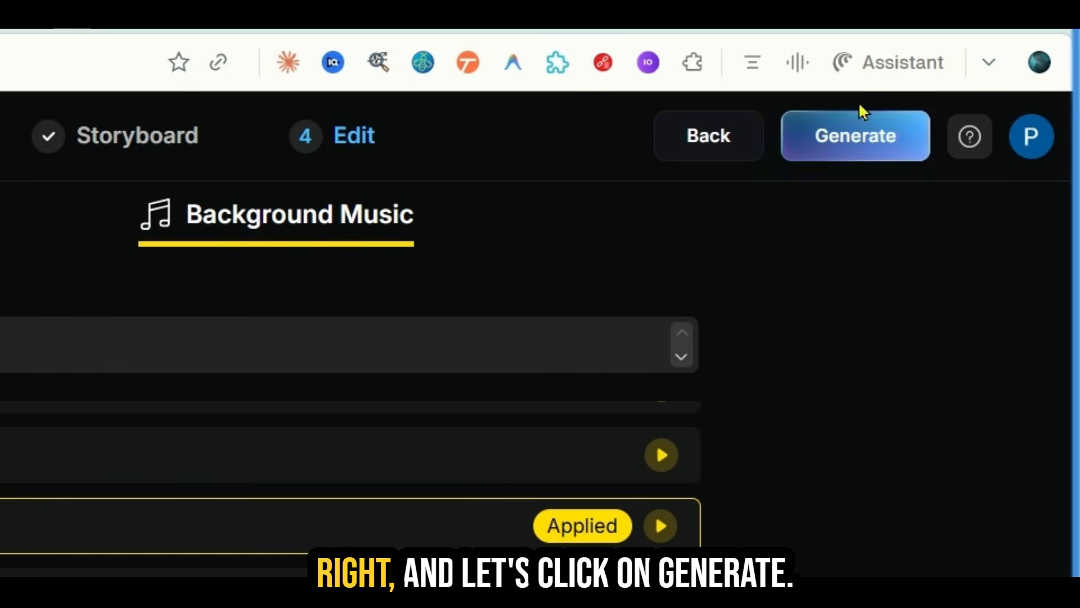
Generate the final video with the export resolution set to High (1080p)
left_click(852, 148)
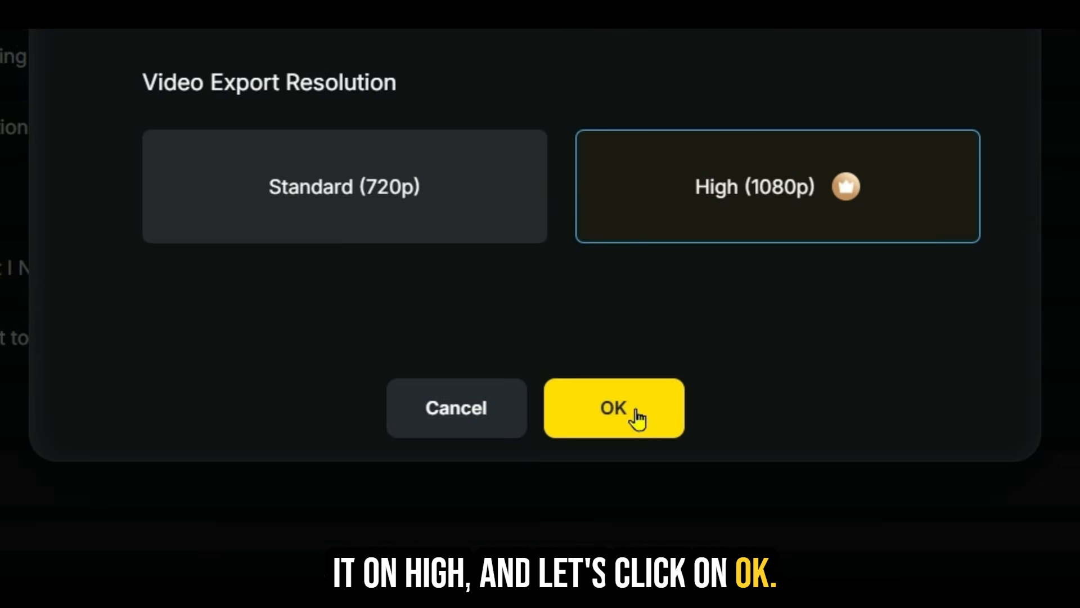
left_click(637, 418)
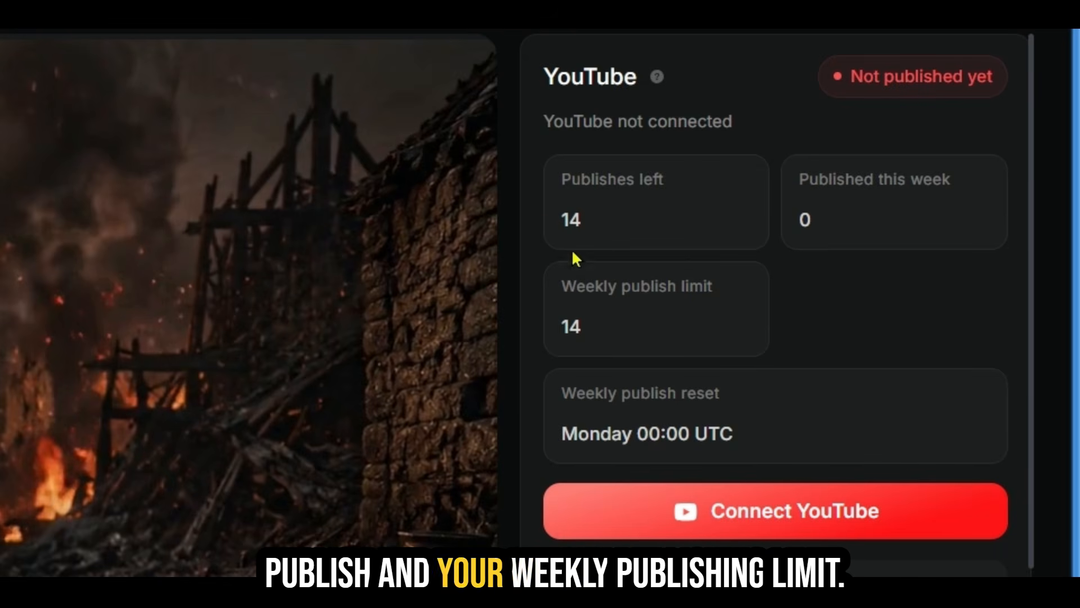
Look over the finished video's YouTube publishing details, title, summary and hashtags, and download the video without a watermark
scroll(665, 262, "down", 10)
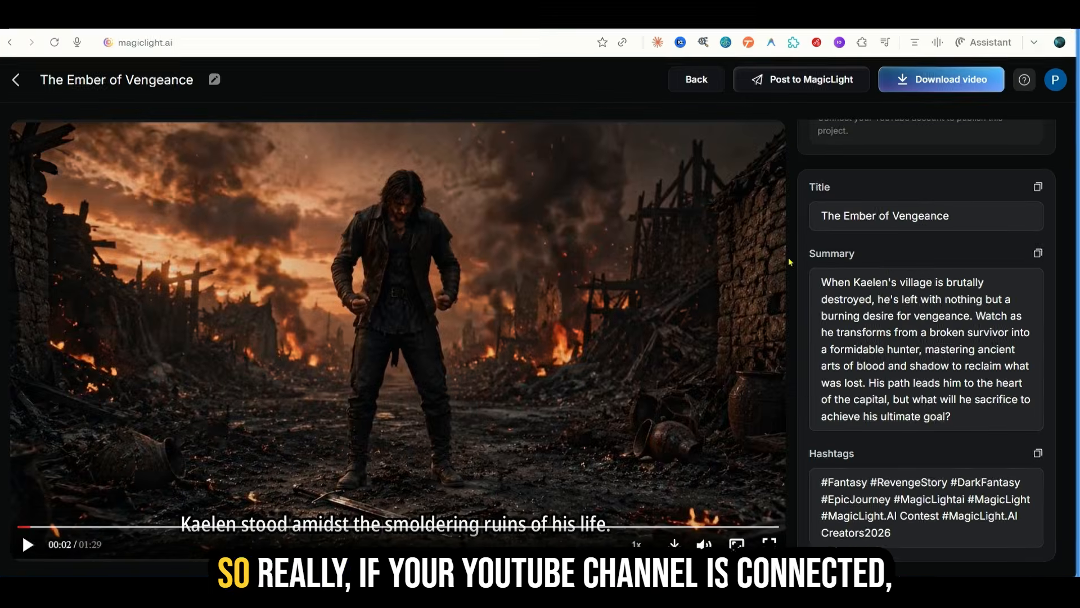
scroll(685, 298, "up", 1)
scroll(882, 252, "up", 4)
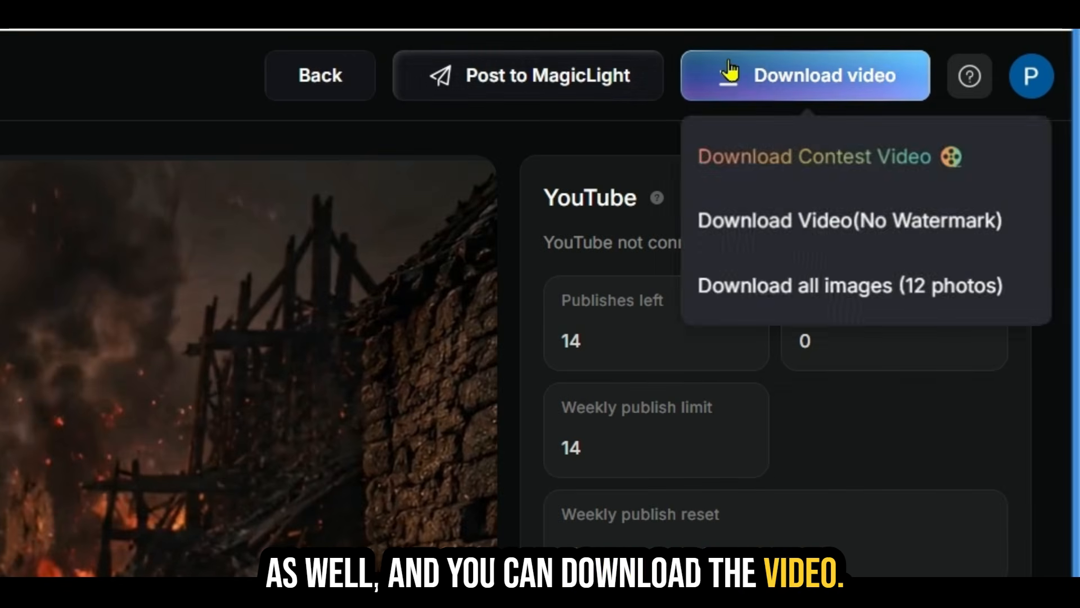
mouse_move(768, 54)
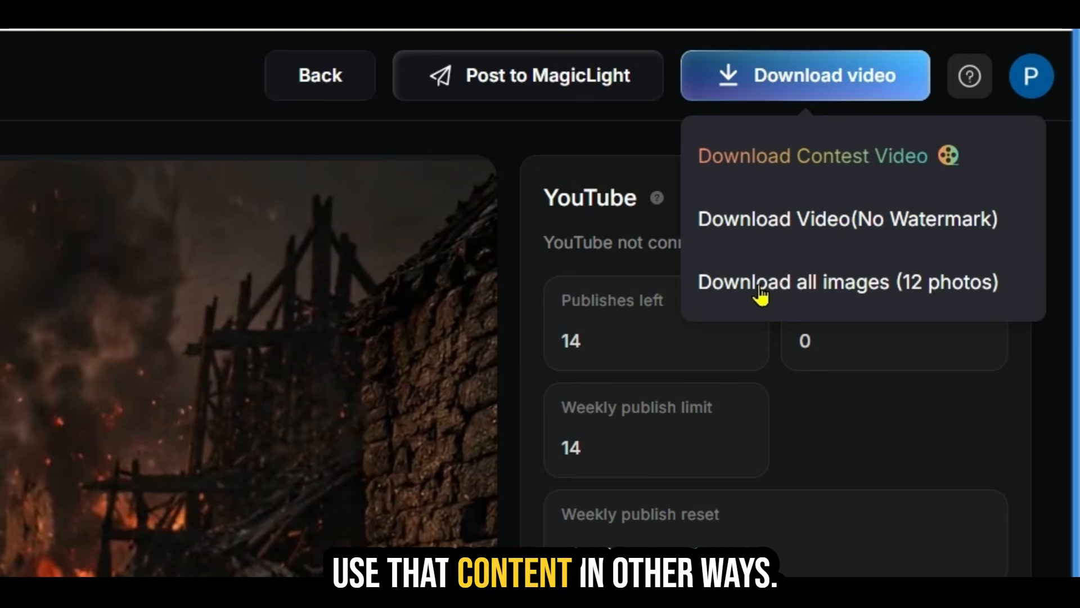
left_click(821, 227)
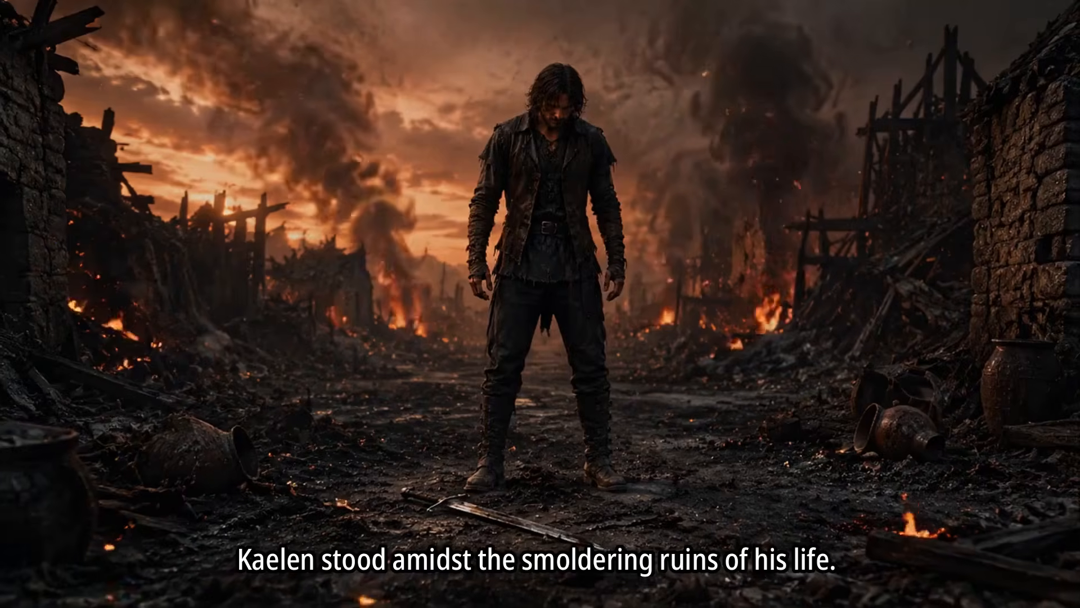